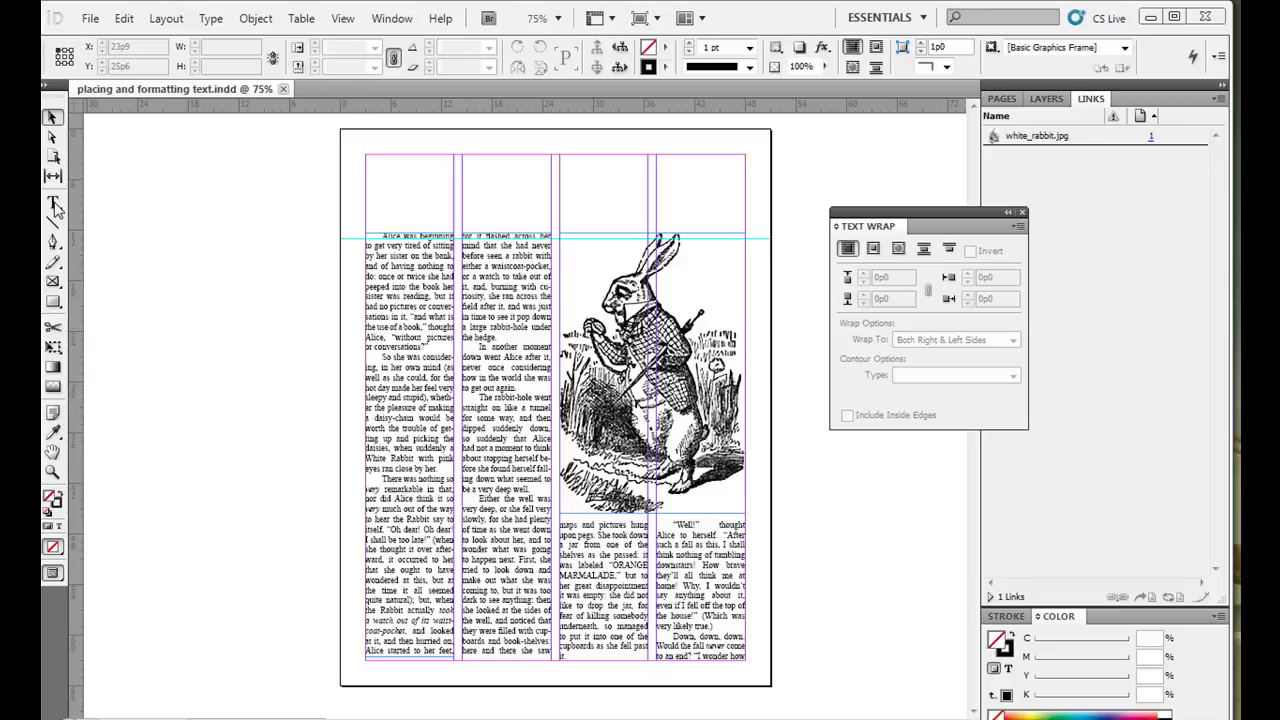
Step: Select the Type tool to start adding text to the rabbit layout
left_click(54, 204)
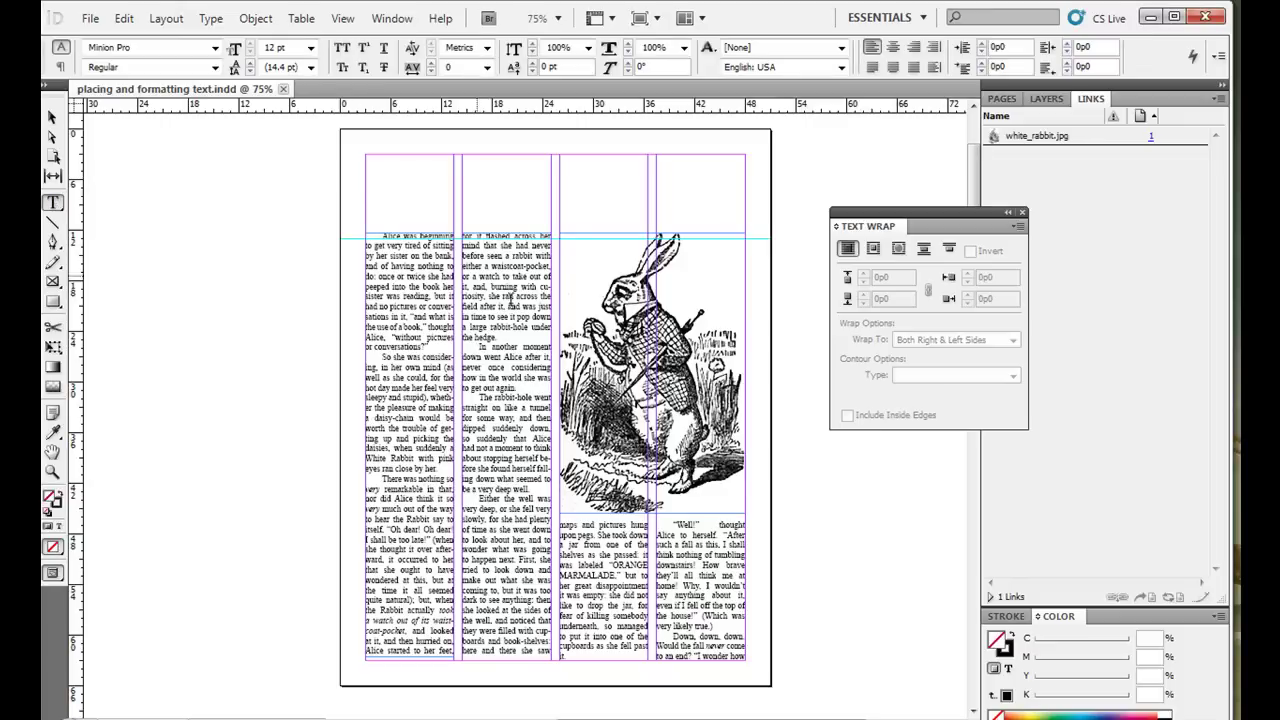
left_click(93, 22)
mouse_move(100, 40)
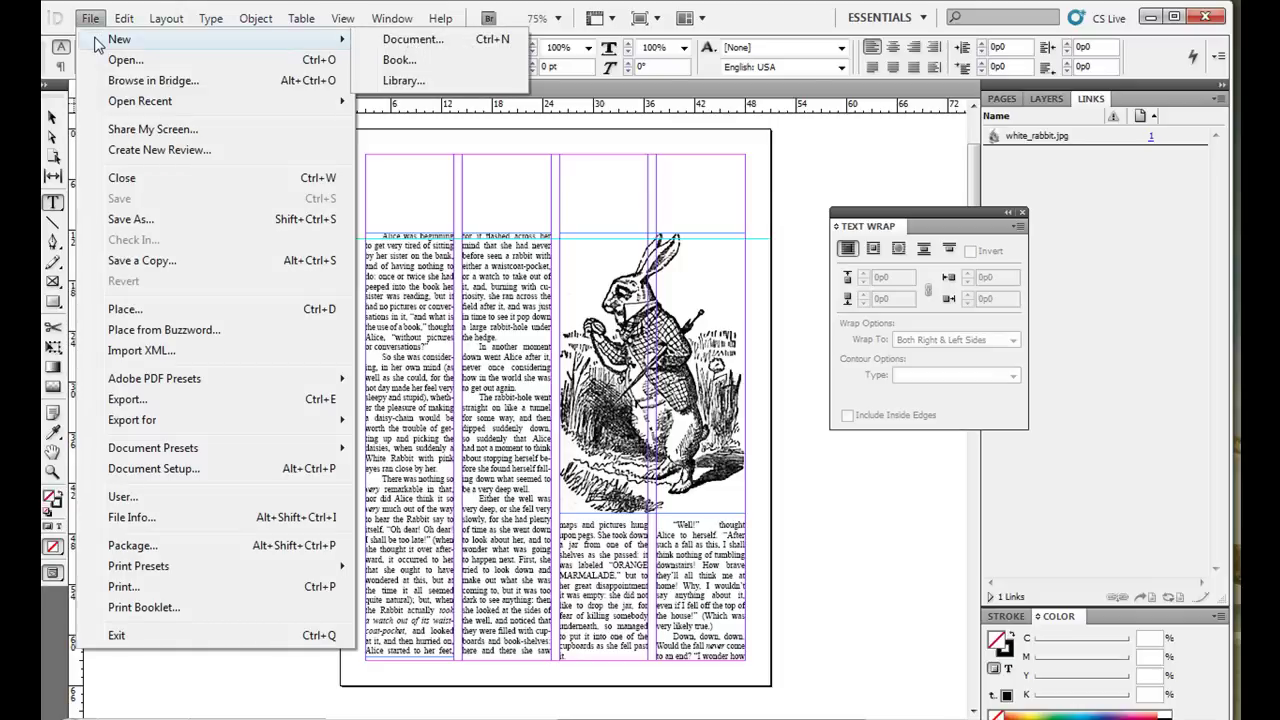
left_click(421, 36)
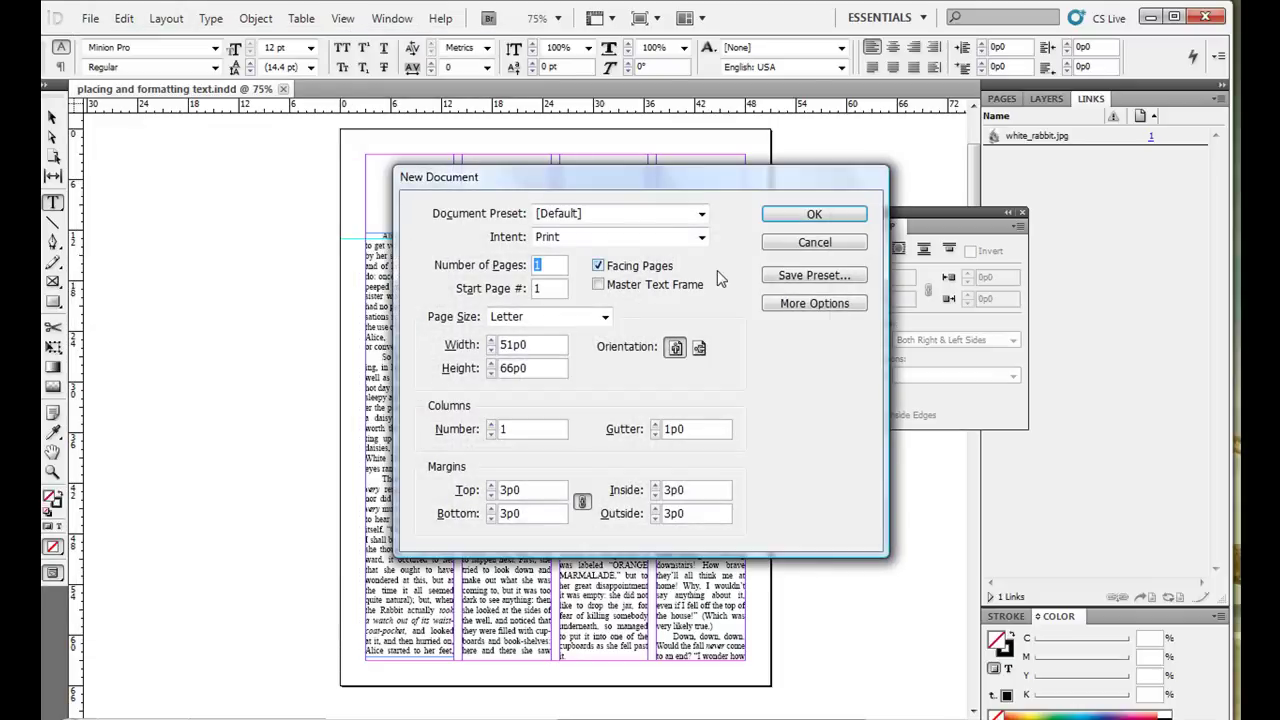
left_click(812, 243)
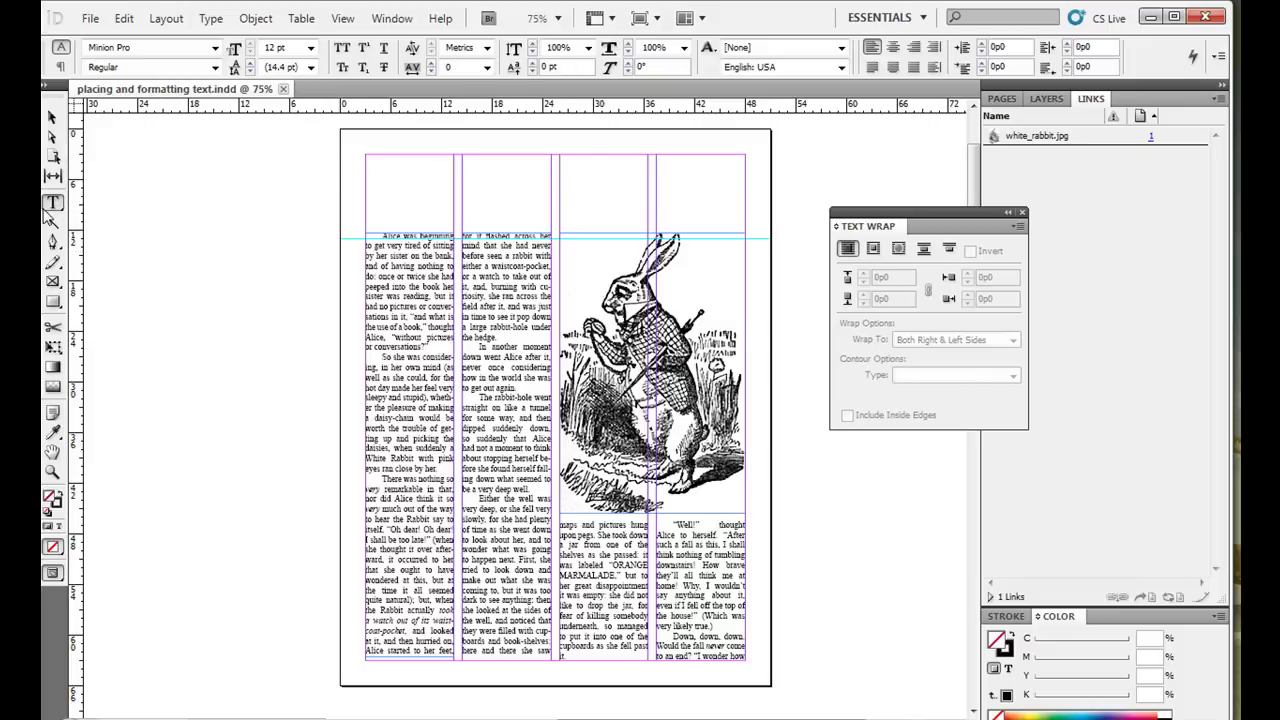
Step: Draw a text frame across the page top and type the 'Alice in Wonderland' headline
left_click(55, 203)
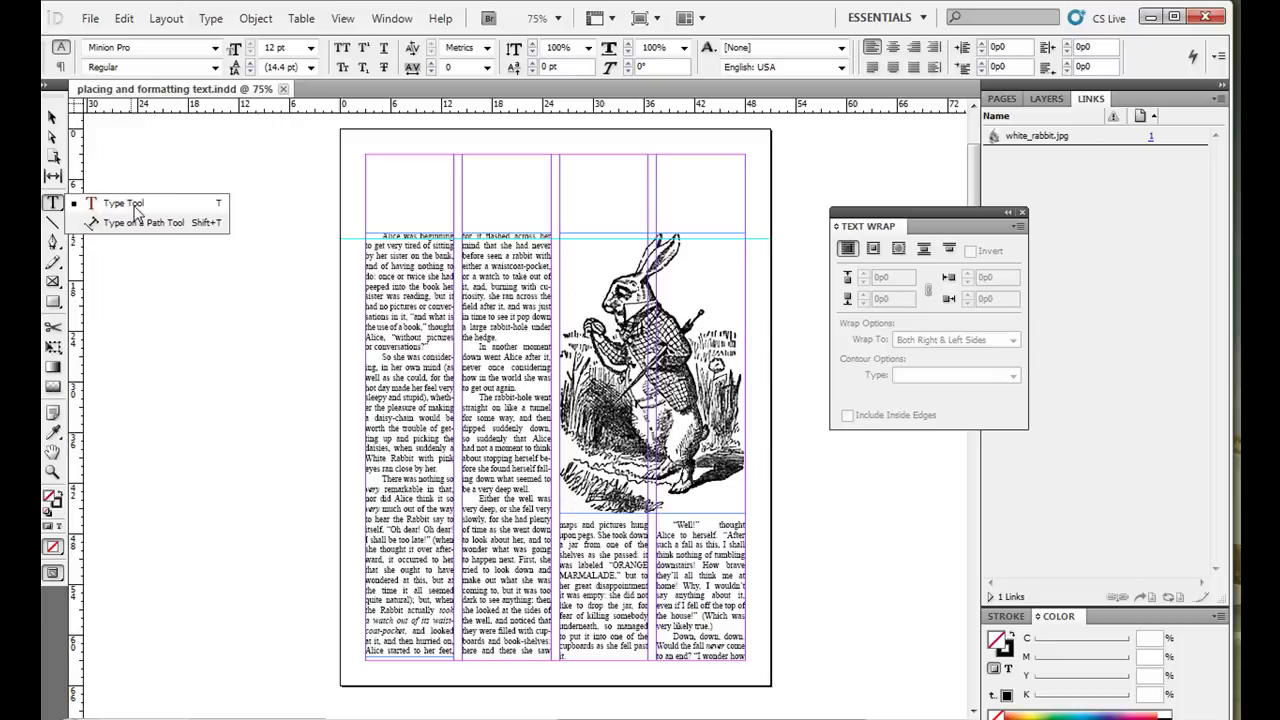
left_click(221, 205)
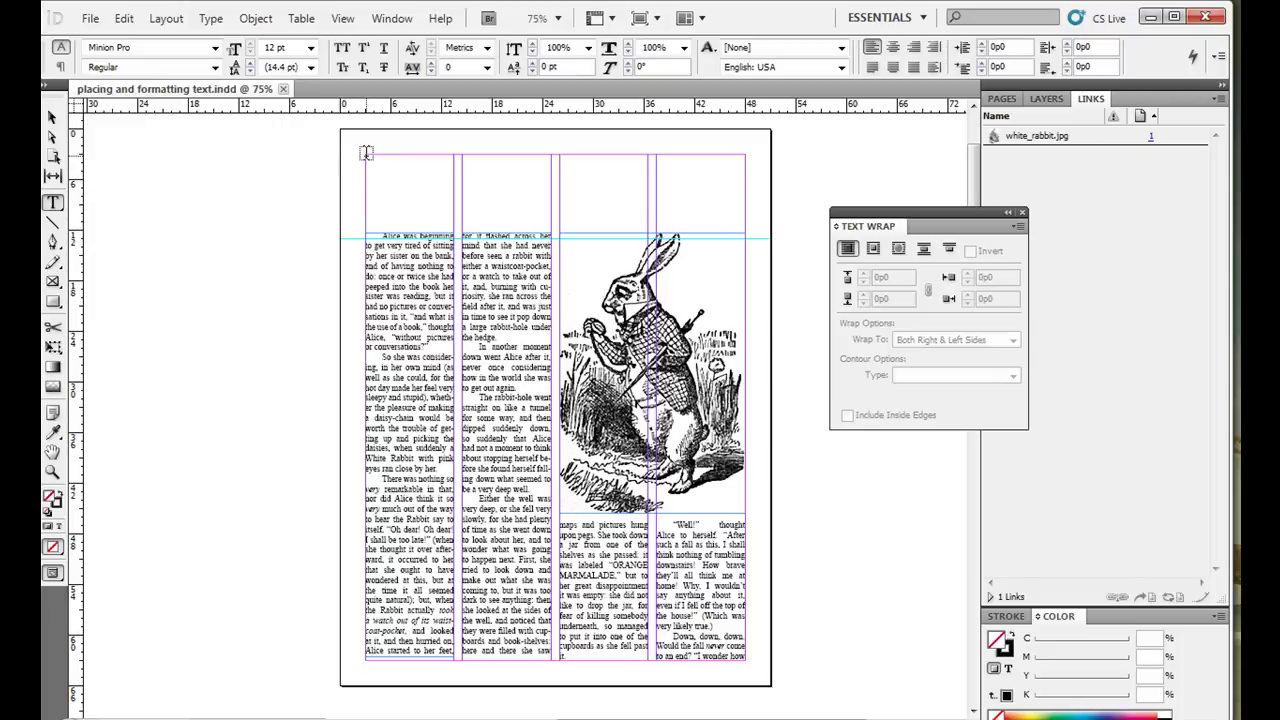
left_click_drag(365, 153, 758, 222)
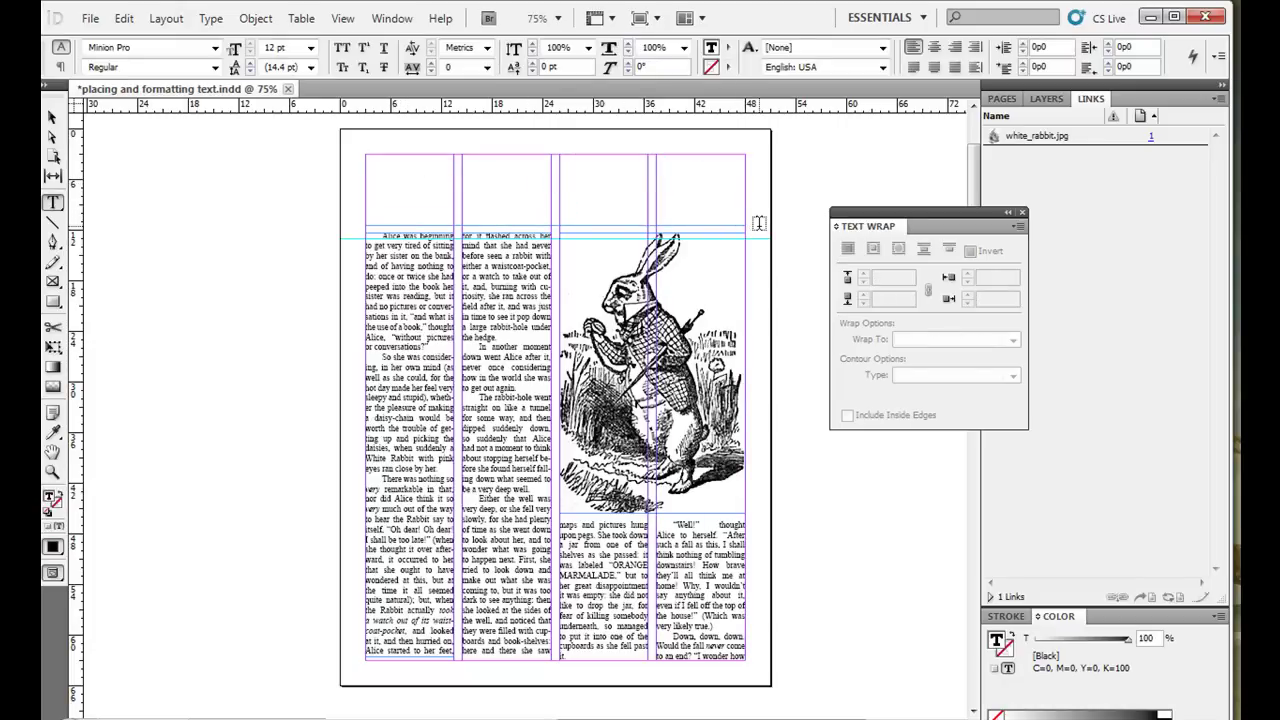
type("Alice in Wonderland Featured at Local Theater")
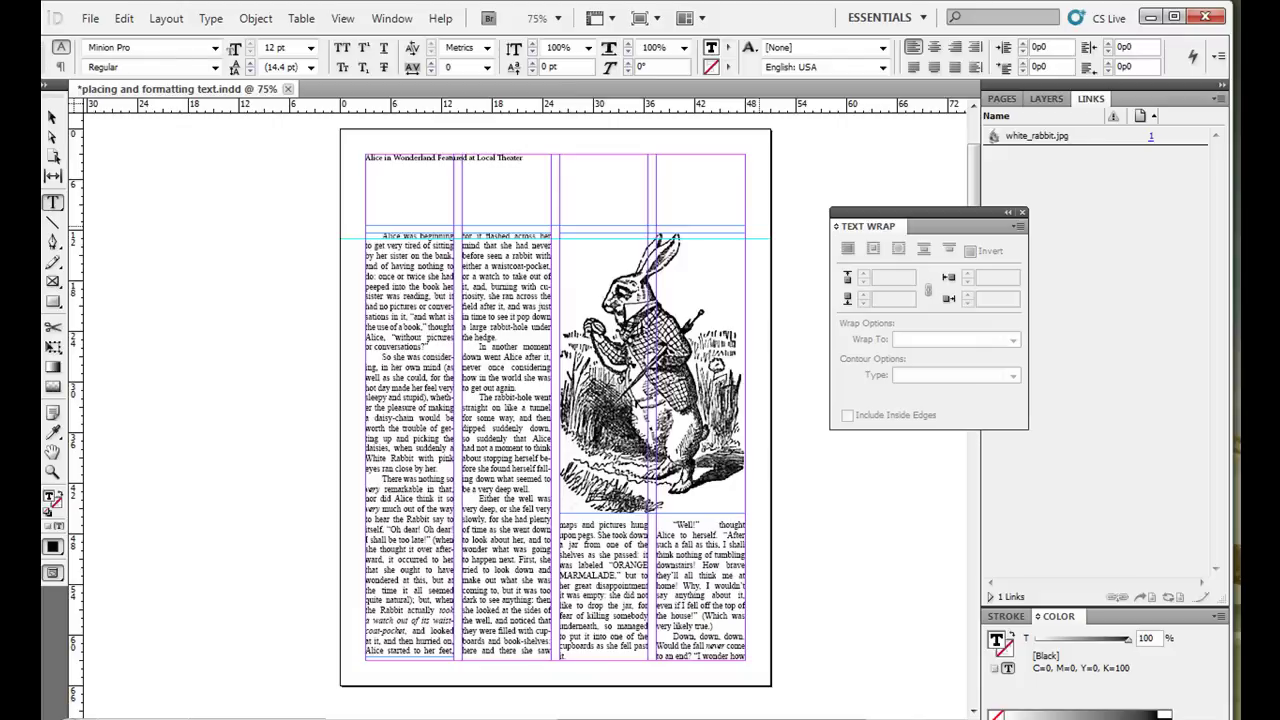
Step: Insert 'Movie' before 'Theater' in the headline and select all of it
left_click(498, 157)
type("Movie")
left_click(366, 157)
key("ctrl+a")
Step: Select the whole headline and set its font size to 36 pt
left_click(541, 156)
triple_click(476, 157)
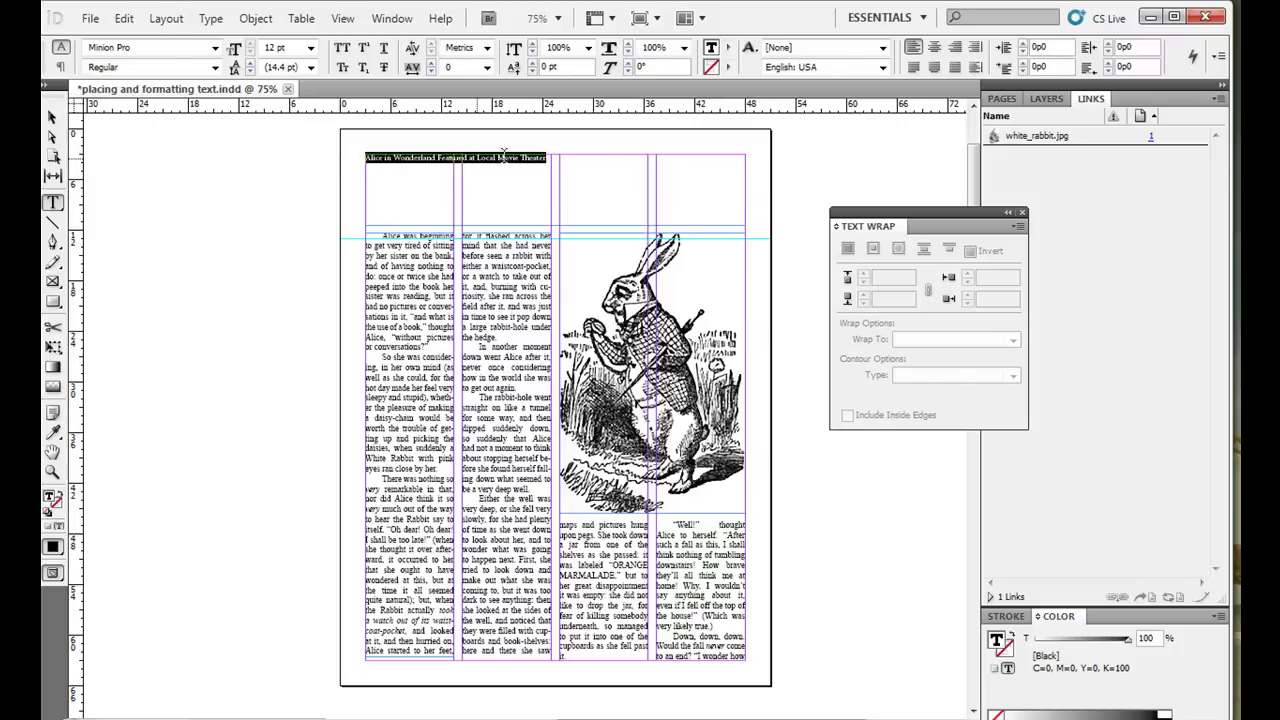
left_click(550, 157)
triple_click(519, 157)
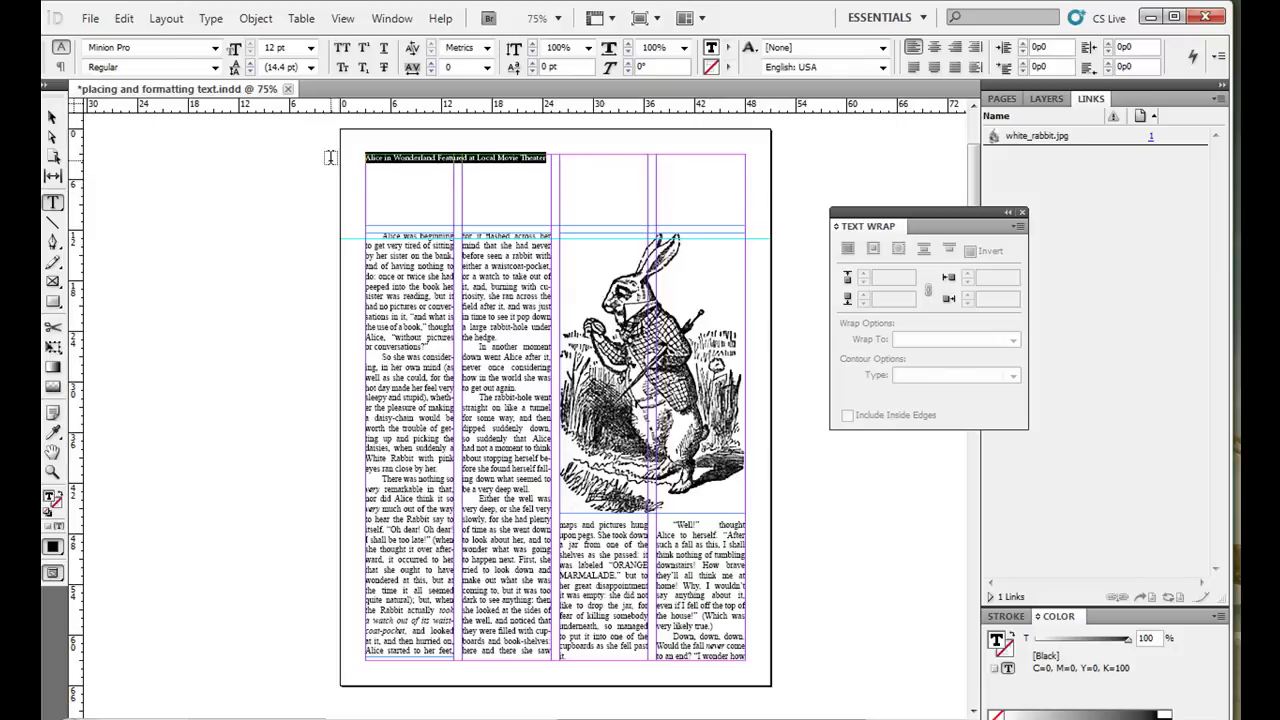
left_click(488, 157)
triple_click(489, 158)
left_click(311, 48)
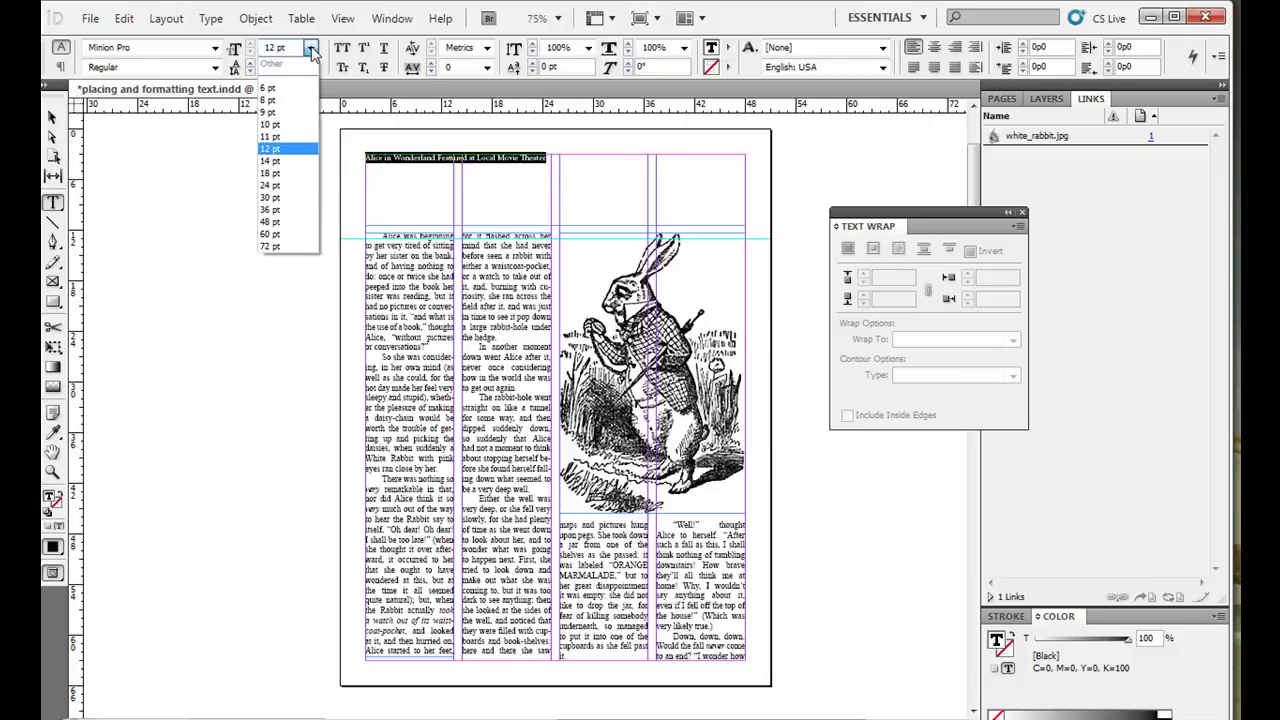
left_click(290, 209)
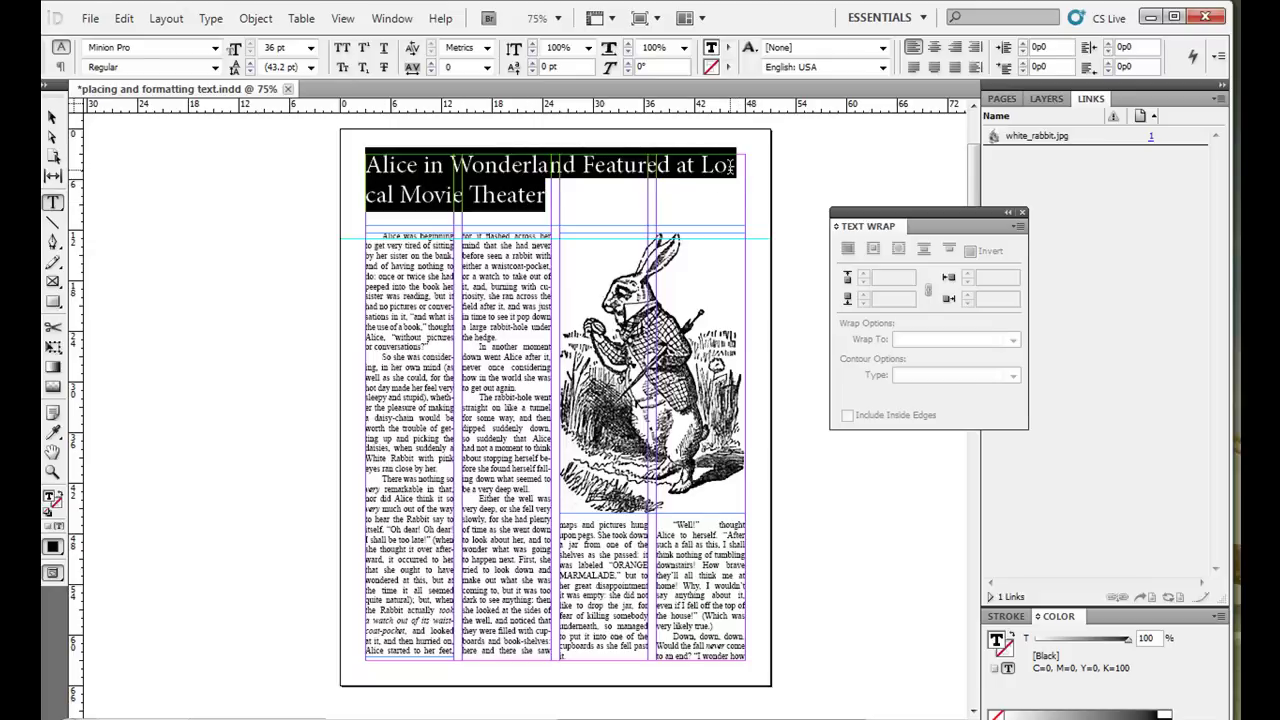
Step: Turn off Hyphenate for the headline in the Paragraph panel
left_click(402, 22)
mouse_move(583, 436)
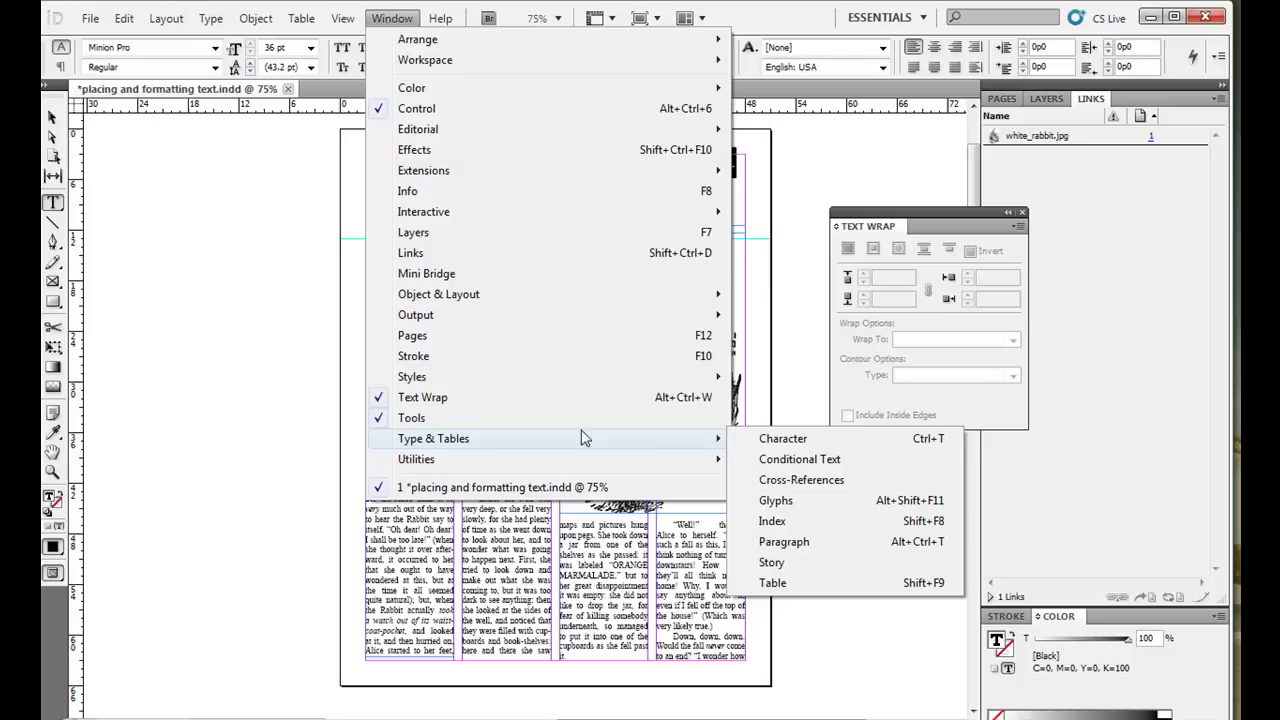
left_click(864, 543)
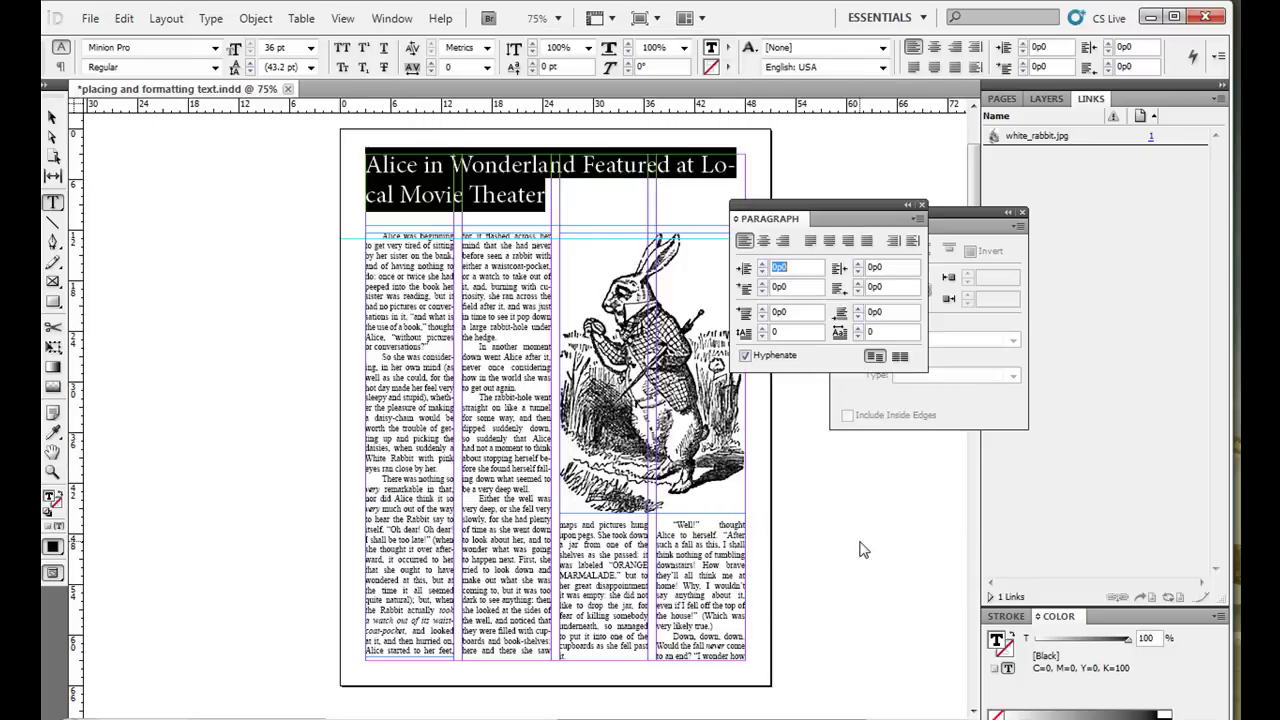
left_click(744, 356)
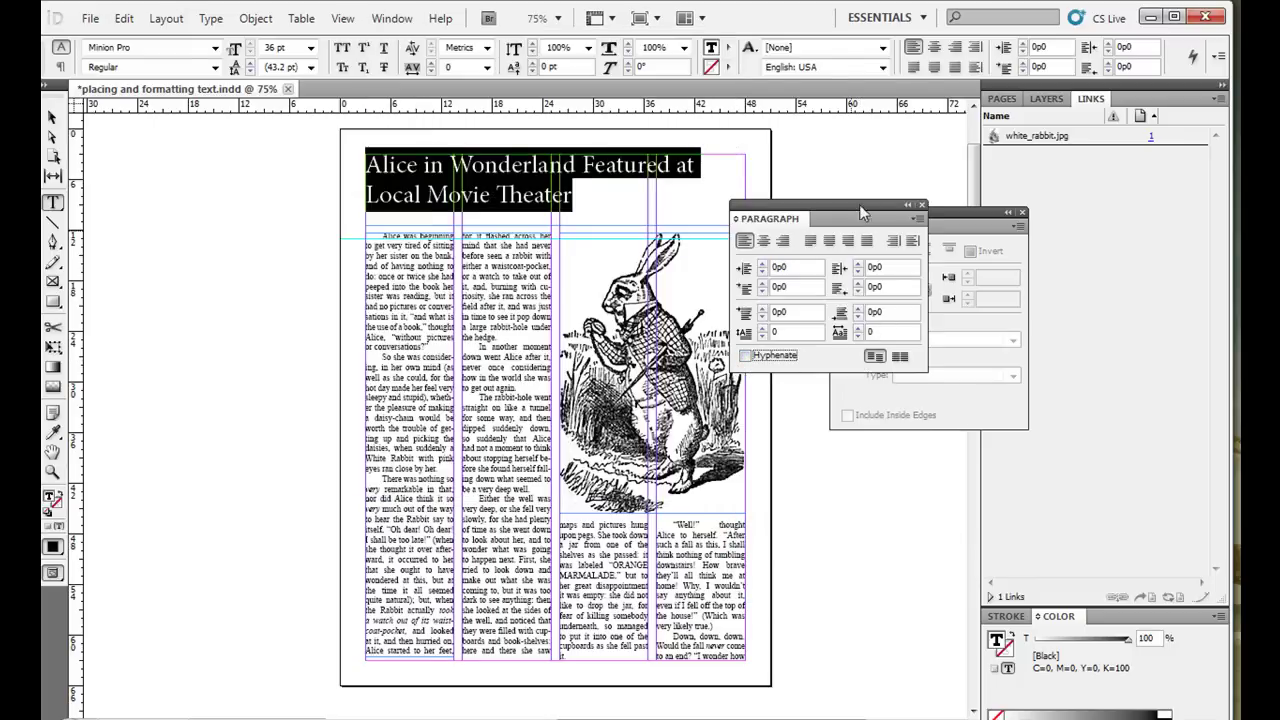
left_click_drag(765, 221, 875, 505)
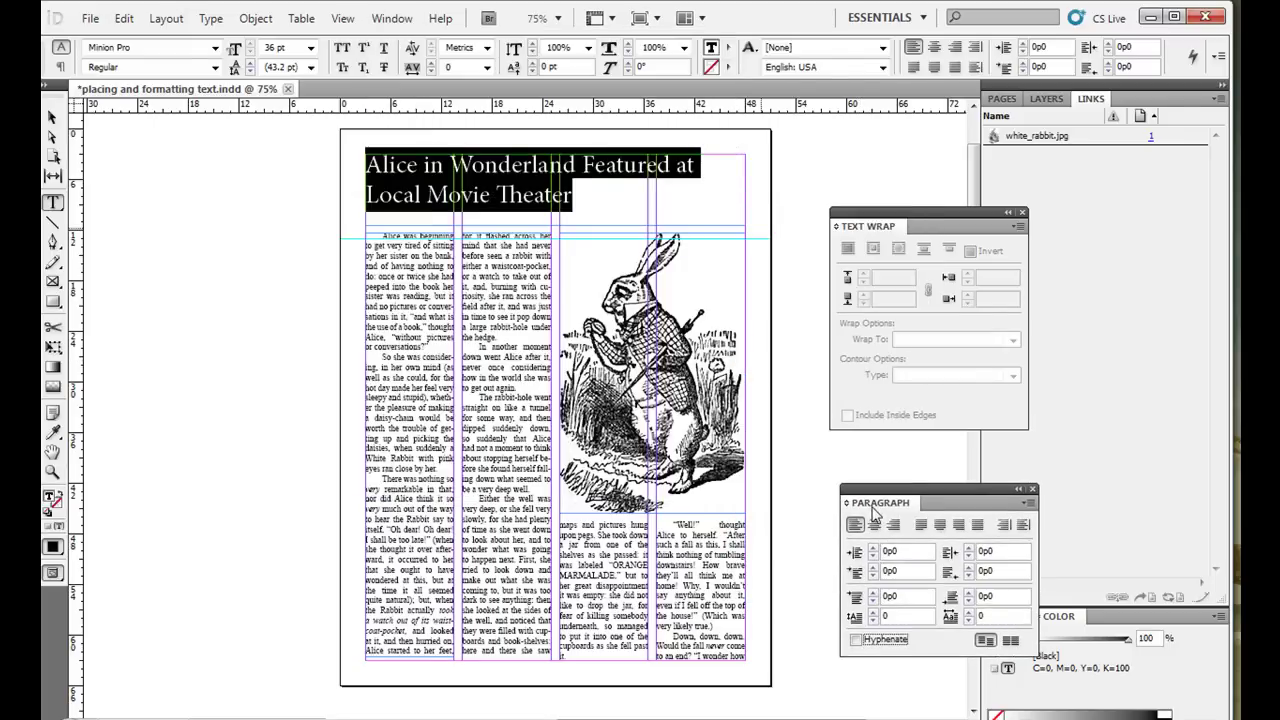
Step: Select the headline and raise its font size through 40 and 42 to 44 pt
left_click(576, 196)
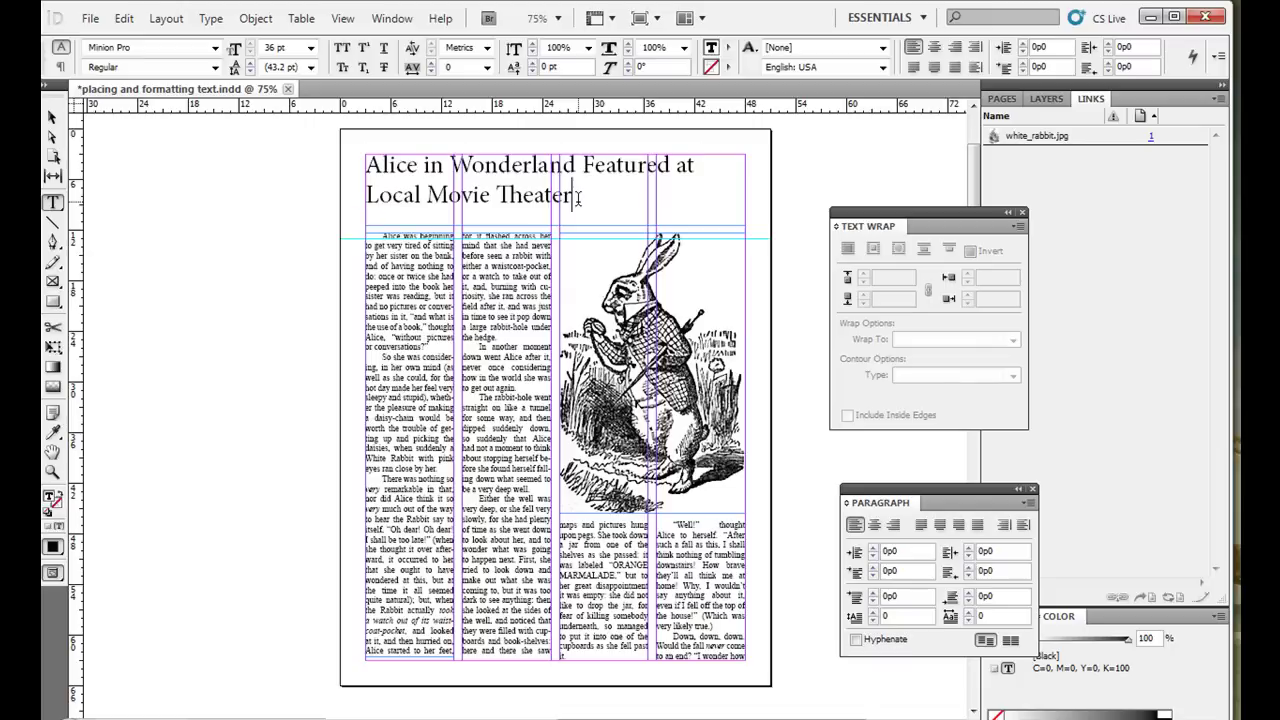
key("ctrl+a")
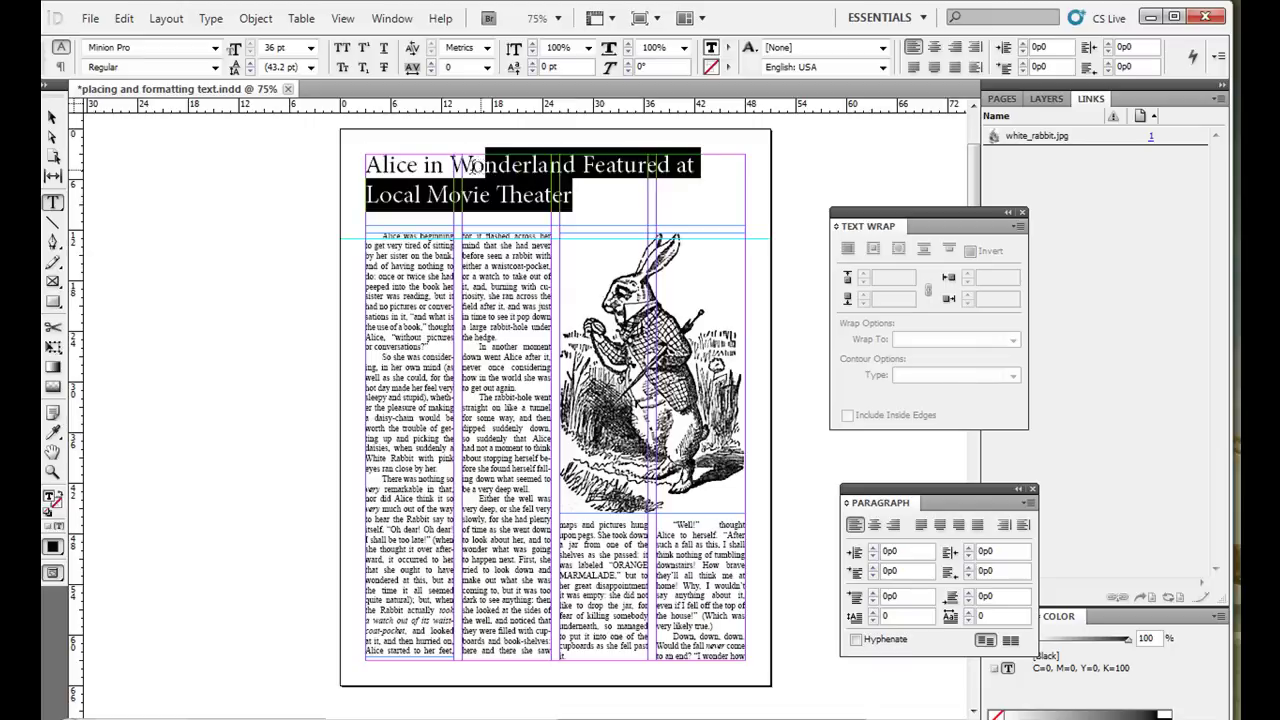
left_click(572, 196)
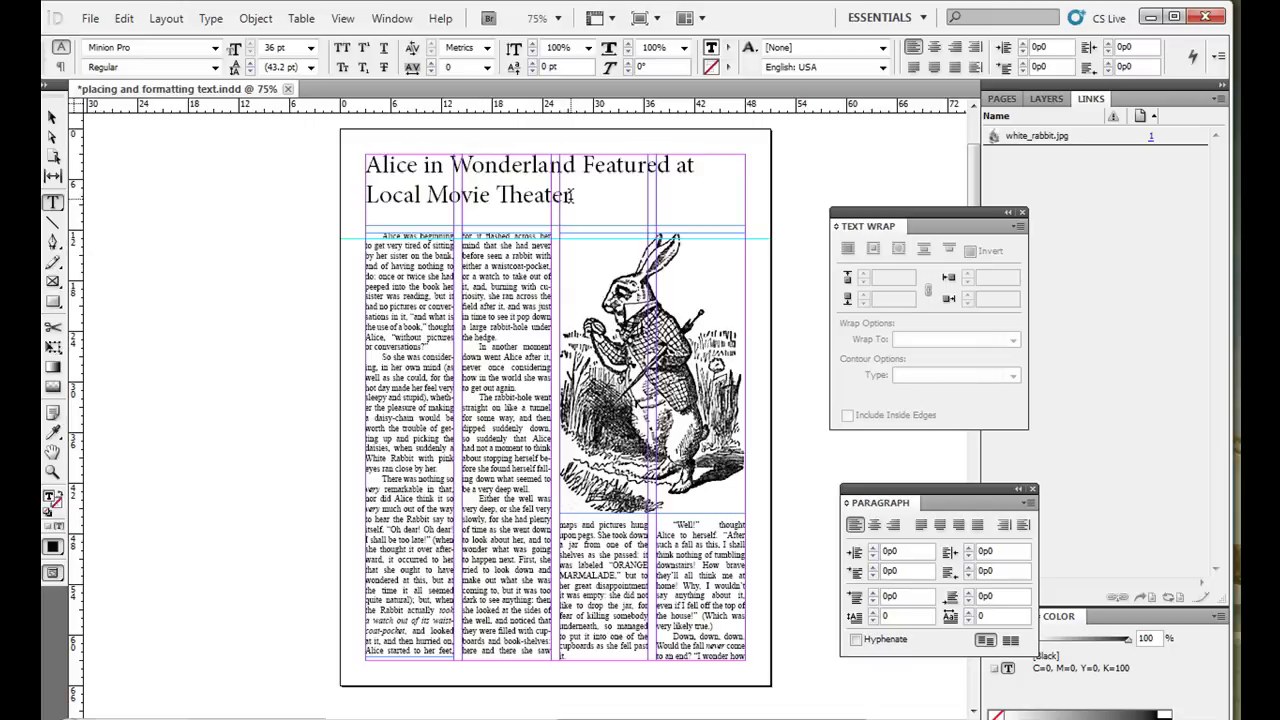
left_click_drag(573, 196, 336, 150)
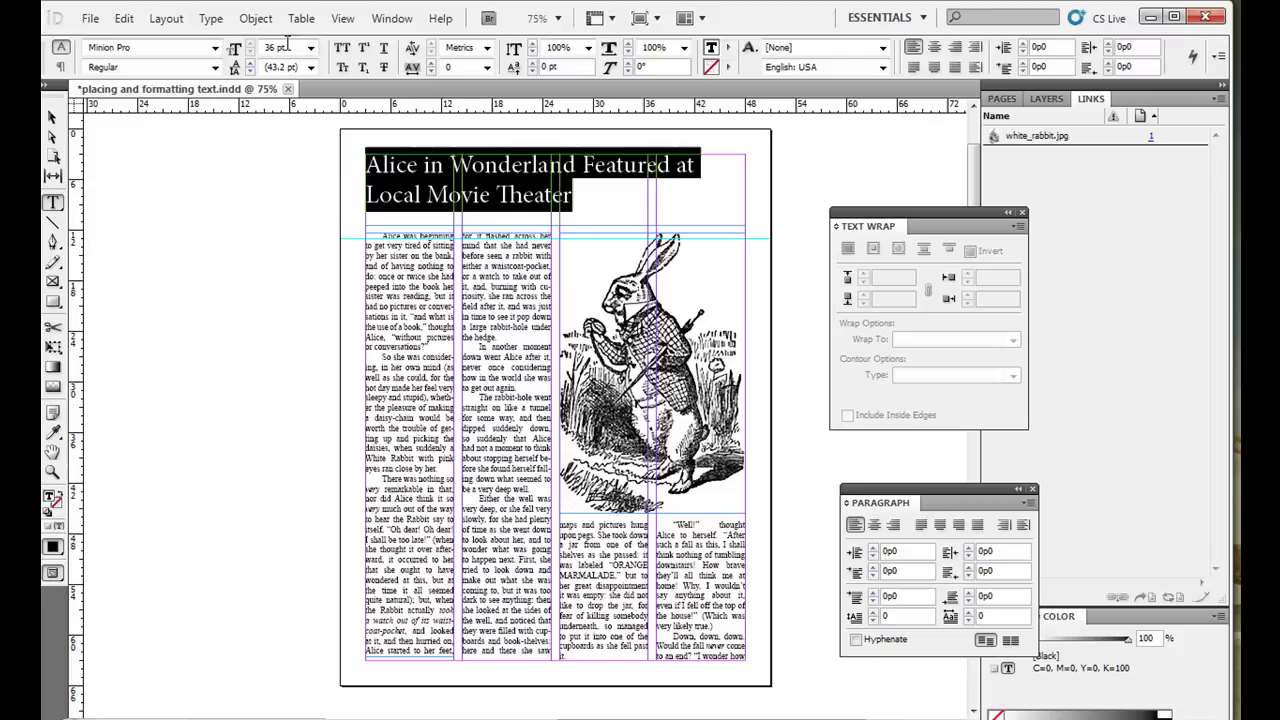
left_click(240, 42)
type("40")
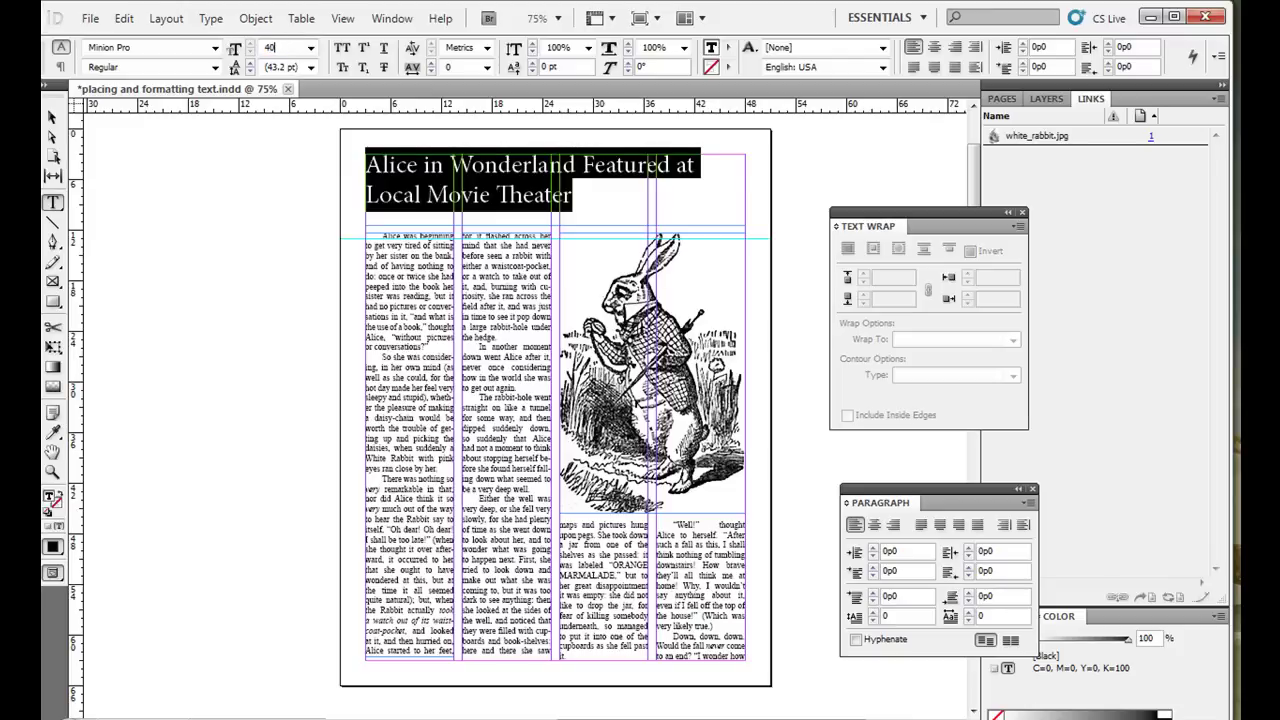
key("Return")
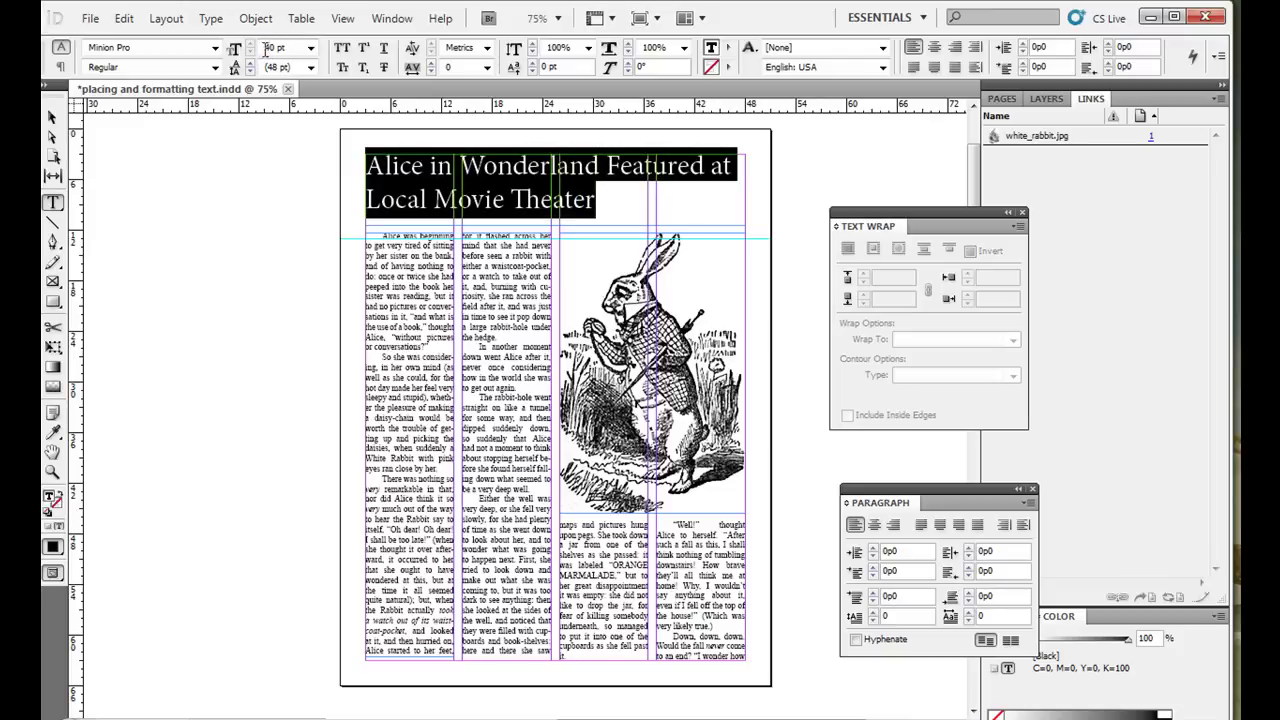
type("2")
key("Return")
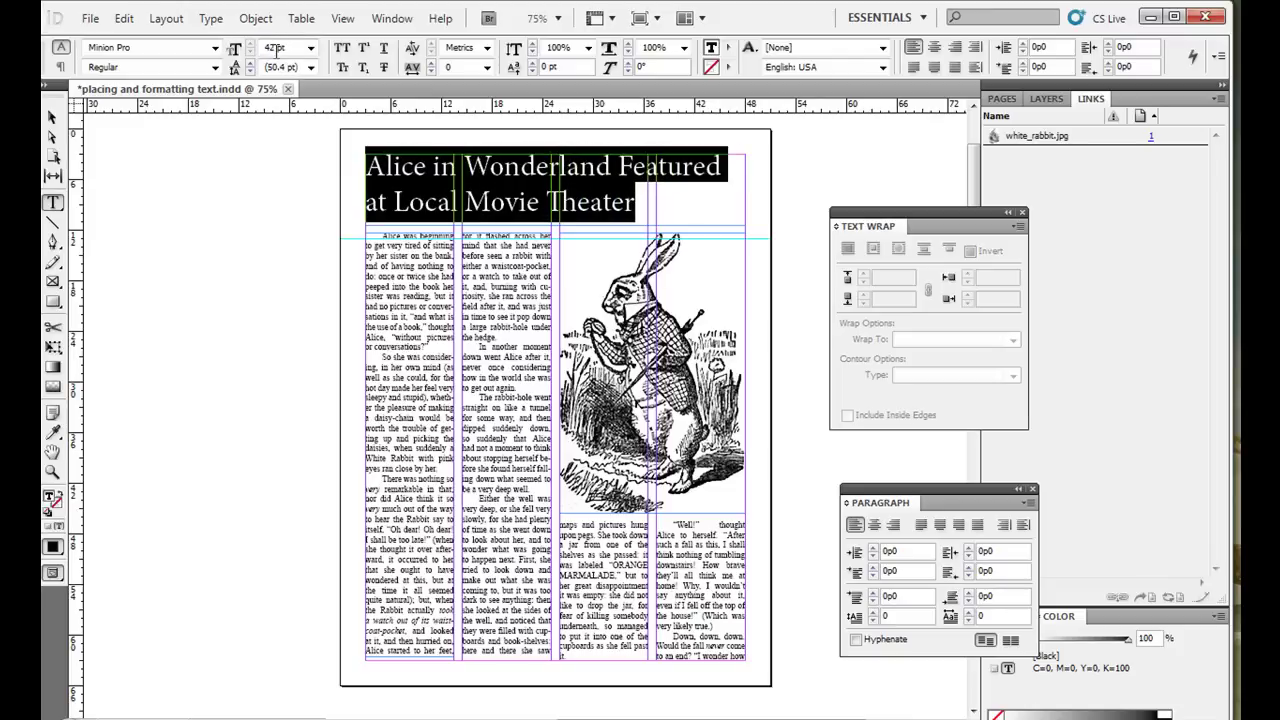
double_click(264, 50)
type("44")
key("Return")
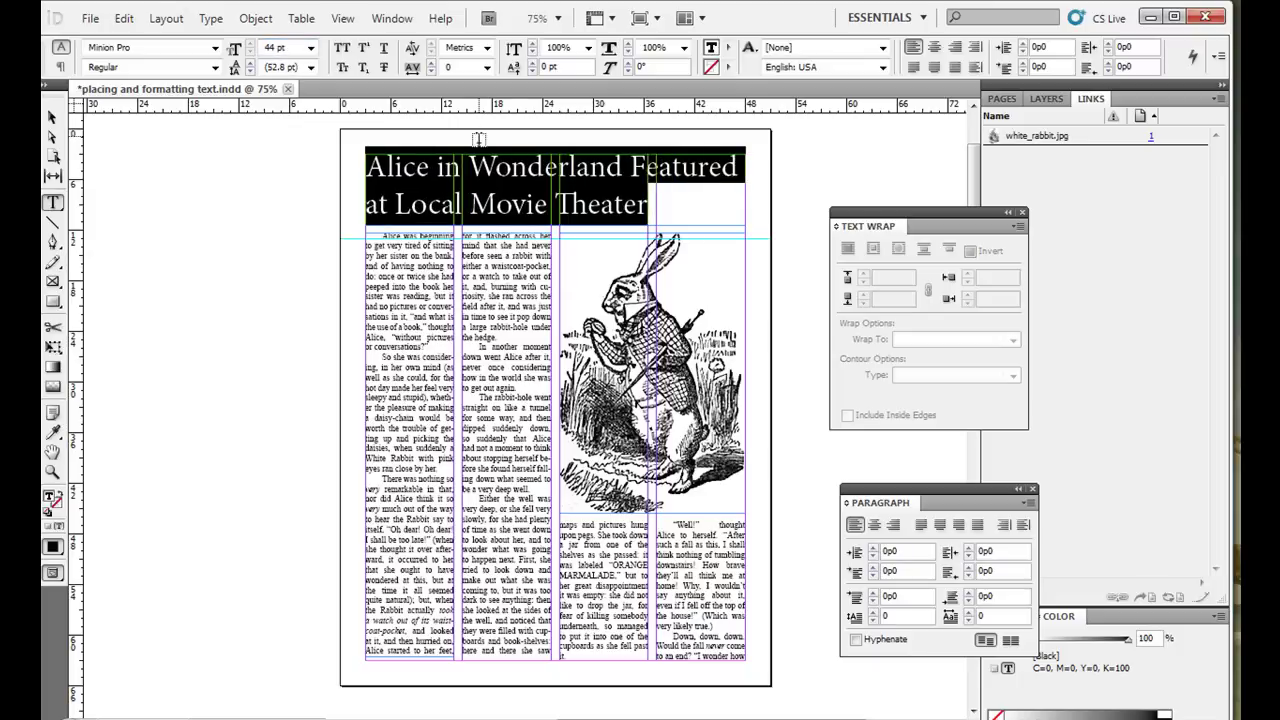
Step: Add the word 'Friday' after 'Theater' at the end of the headline
left_click(526, 205)
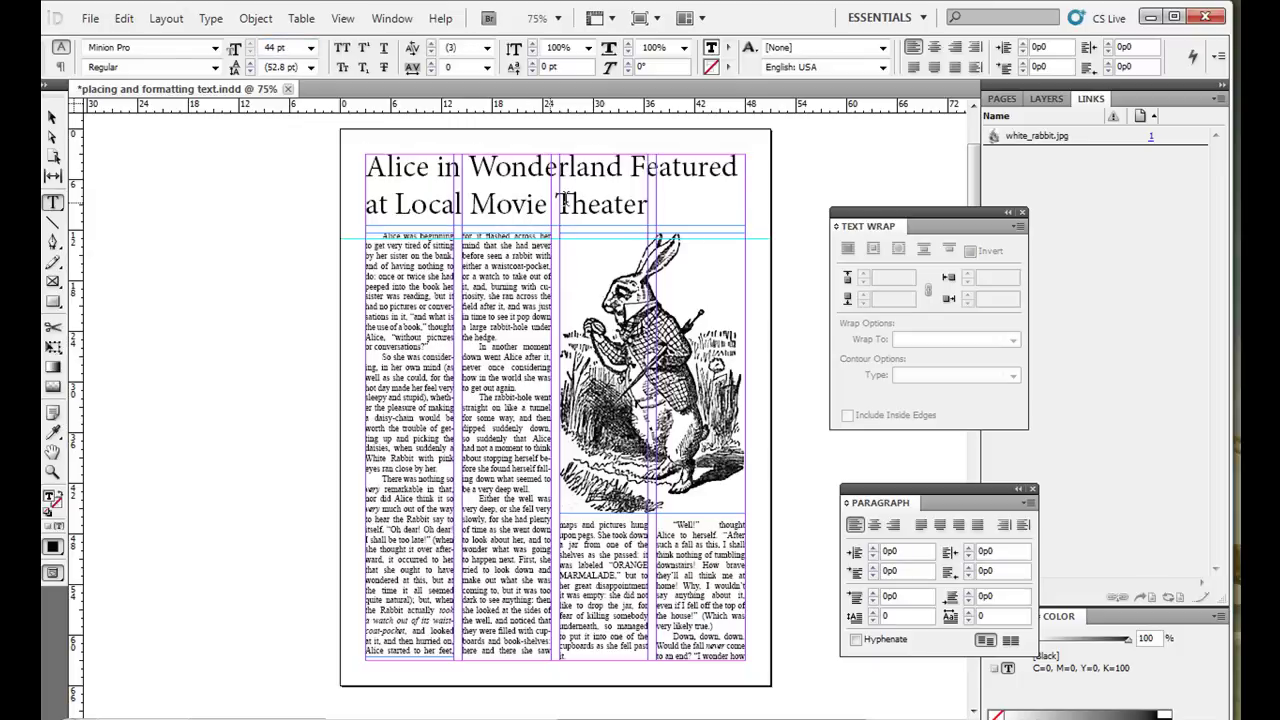
left_click(646, 205)
type("Friday")
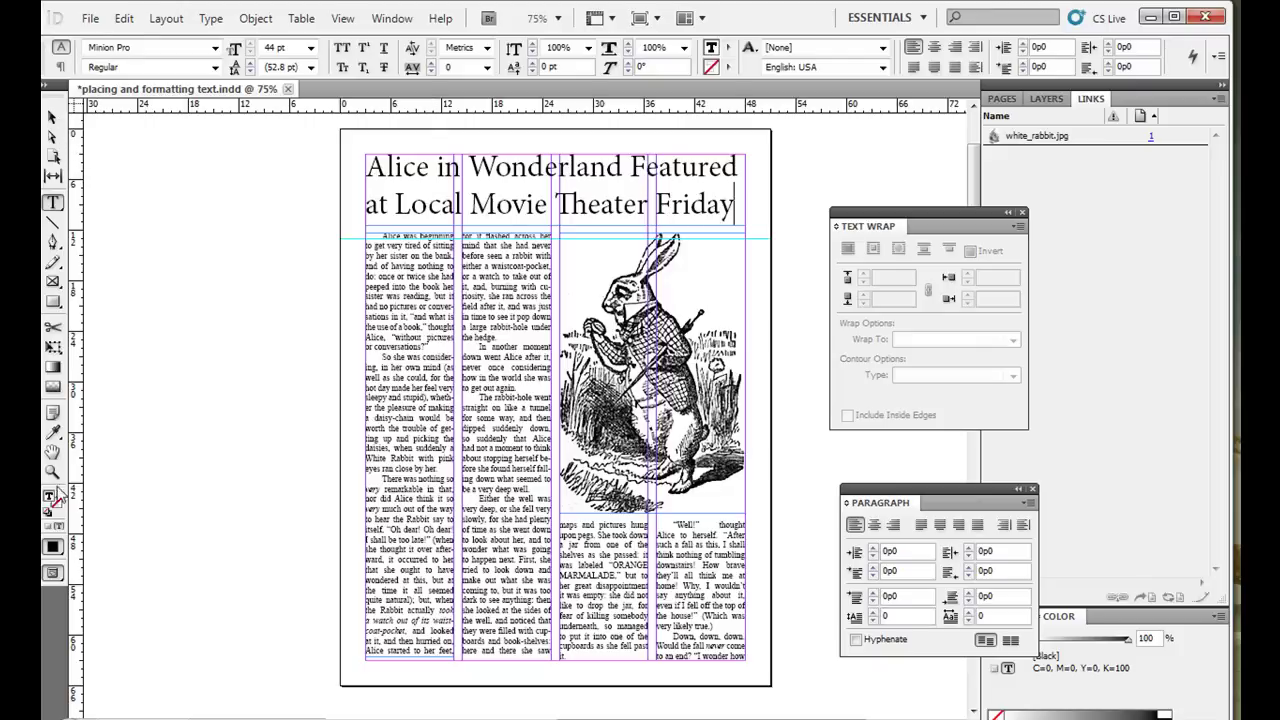
Step: Switch to Preview screen mode, hiding guides and frame edges
left_click(53, 576)
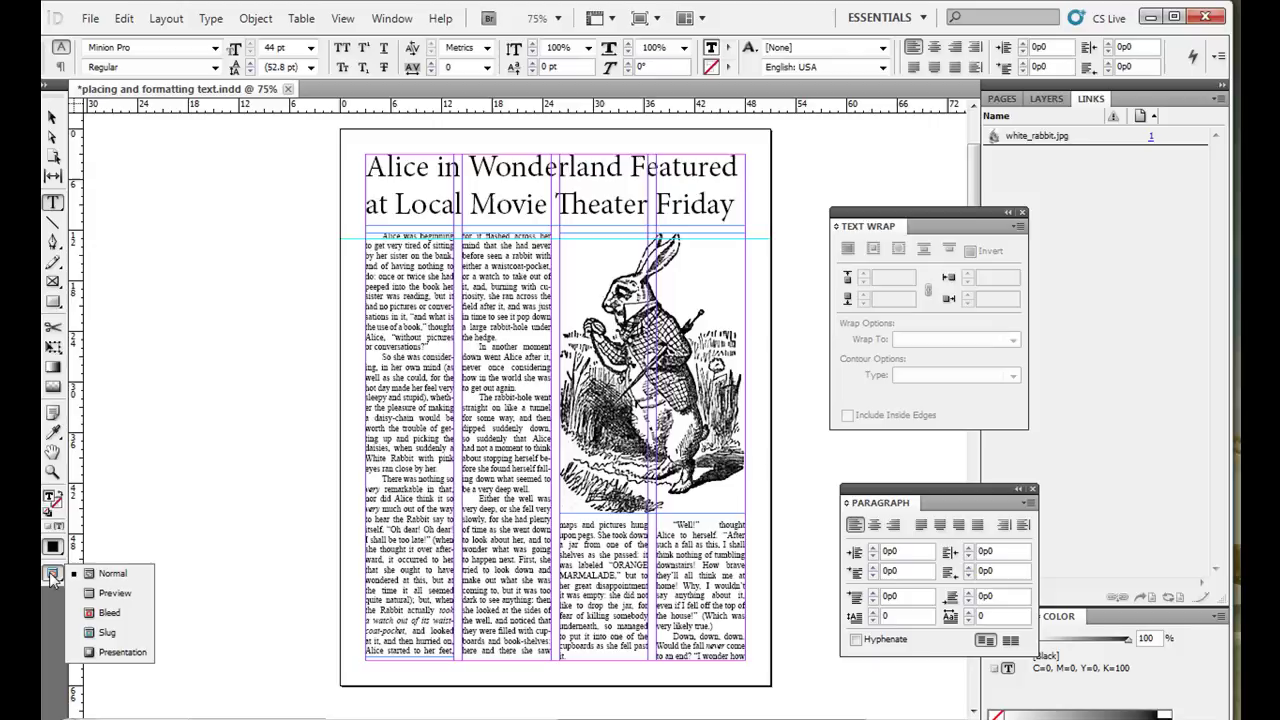
left_click(100, 603)
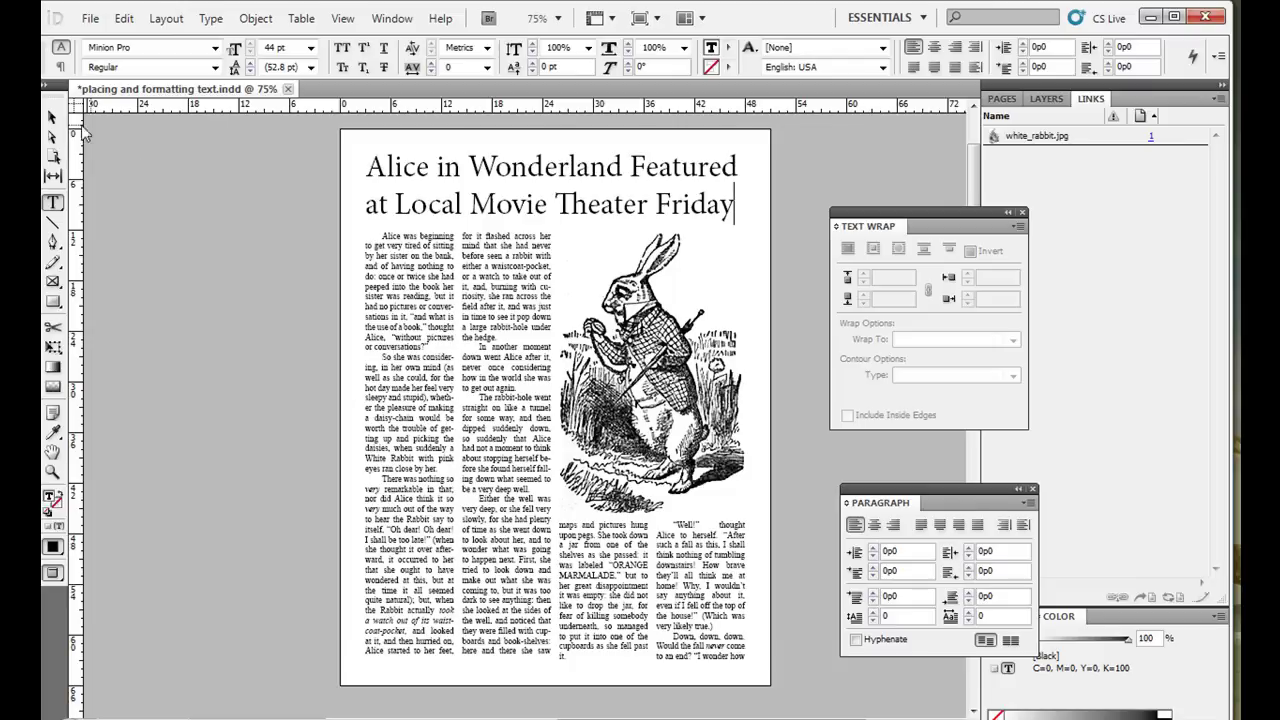
key("Escape")
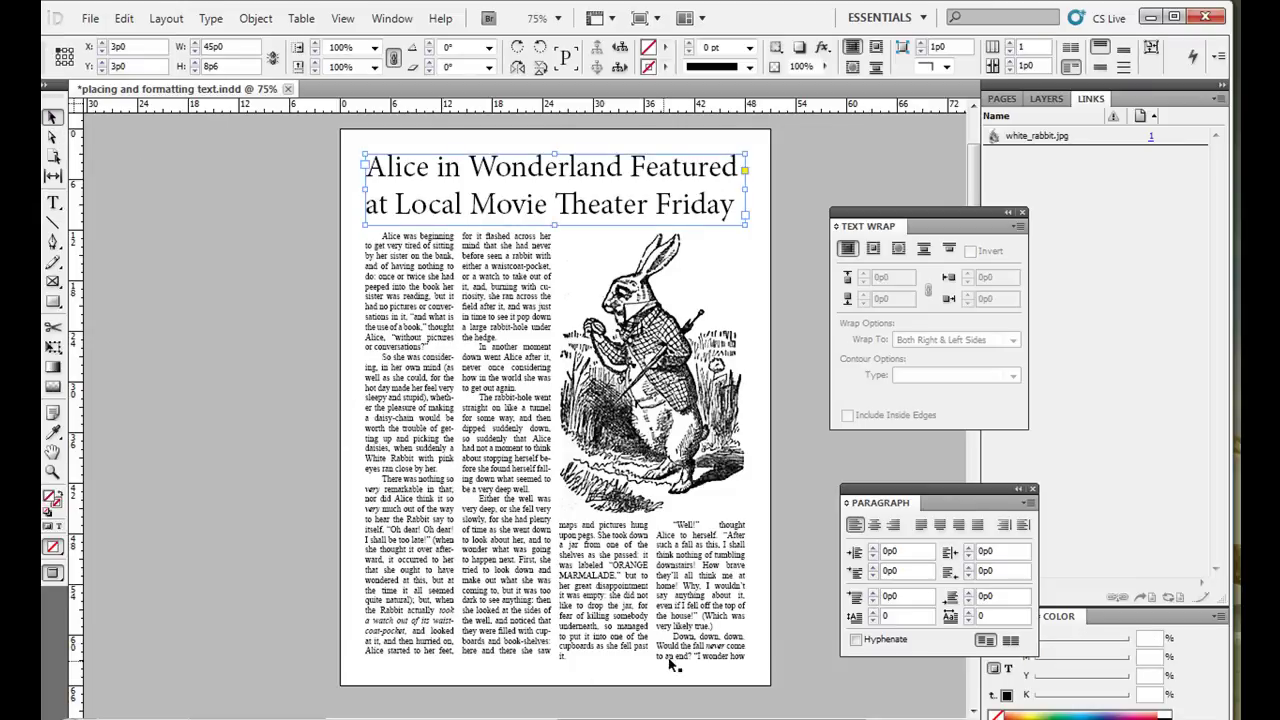
Step: Move the third-column text frame so its top sits below the rabbit image
left_click(600, 656)
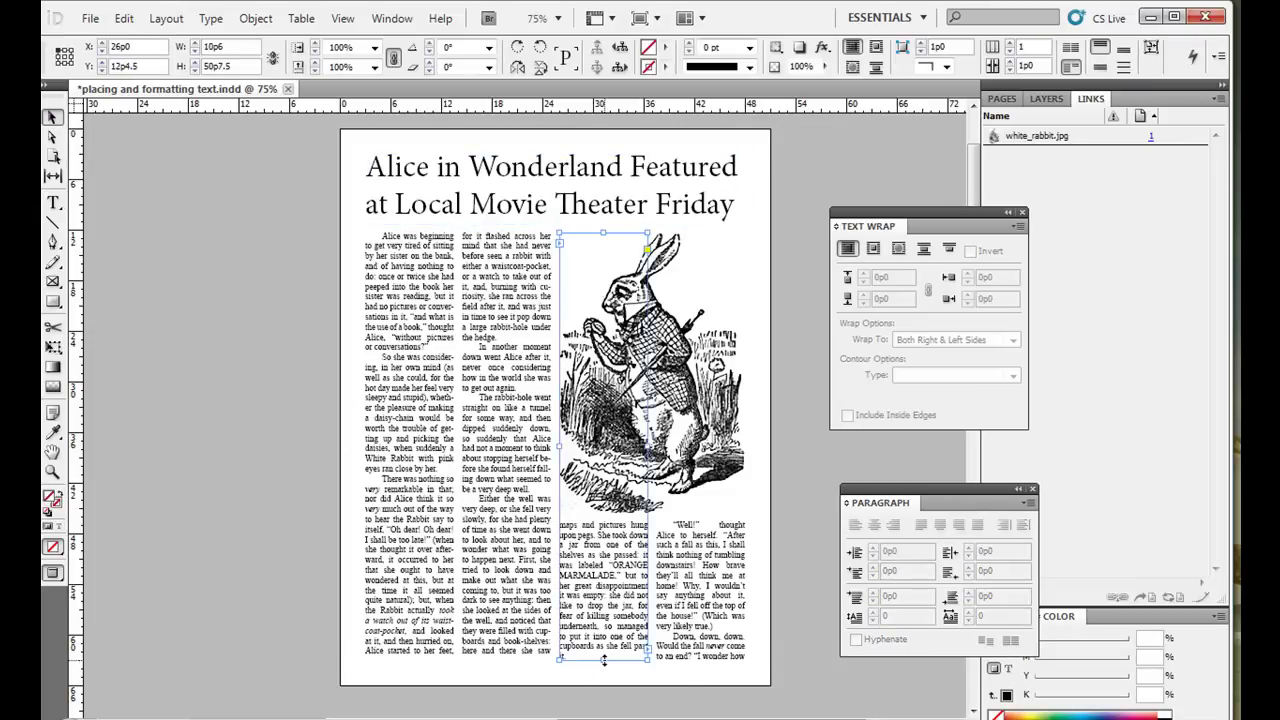
left_click_drag(604, 660, 704, 651)
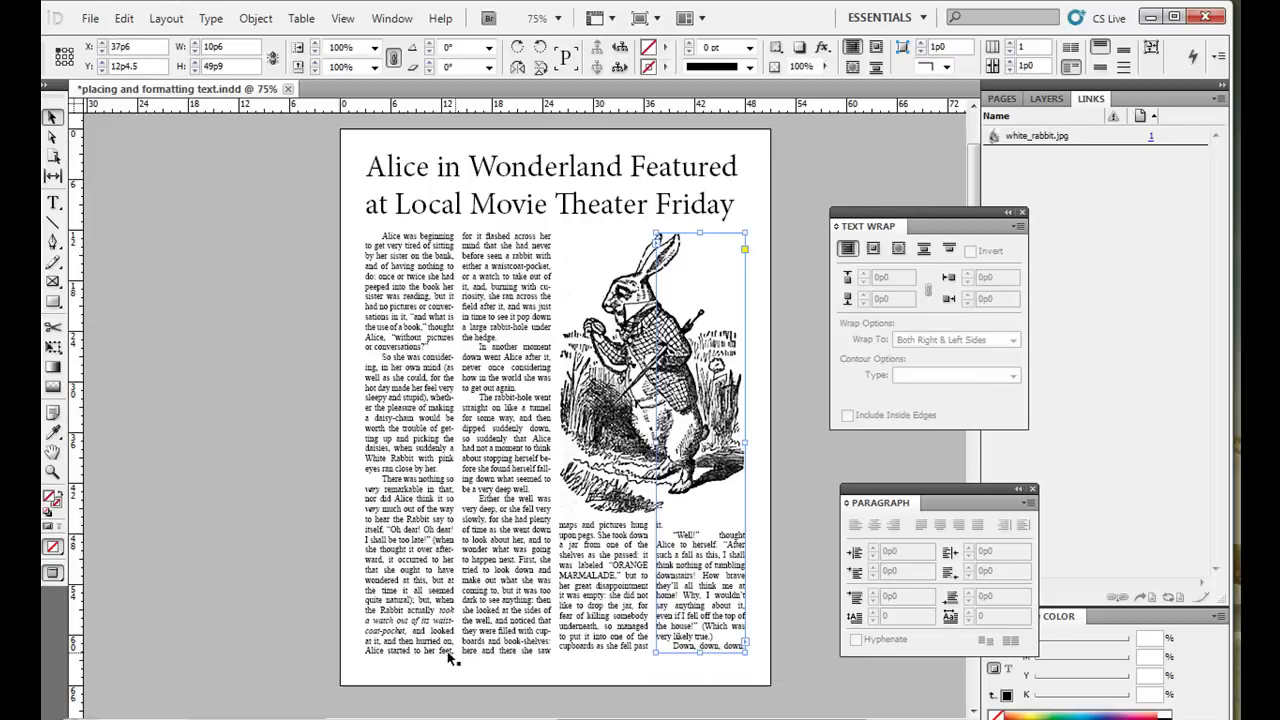
left_click(295, 657)
left_click(611, 559)
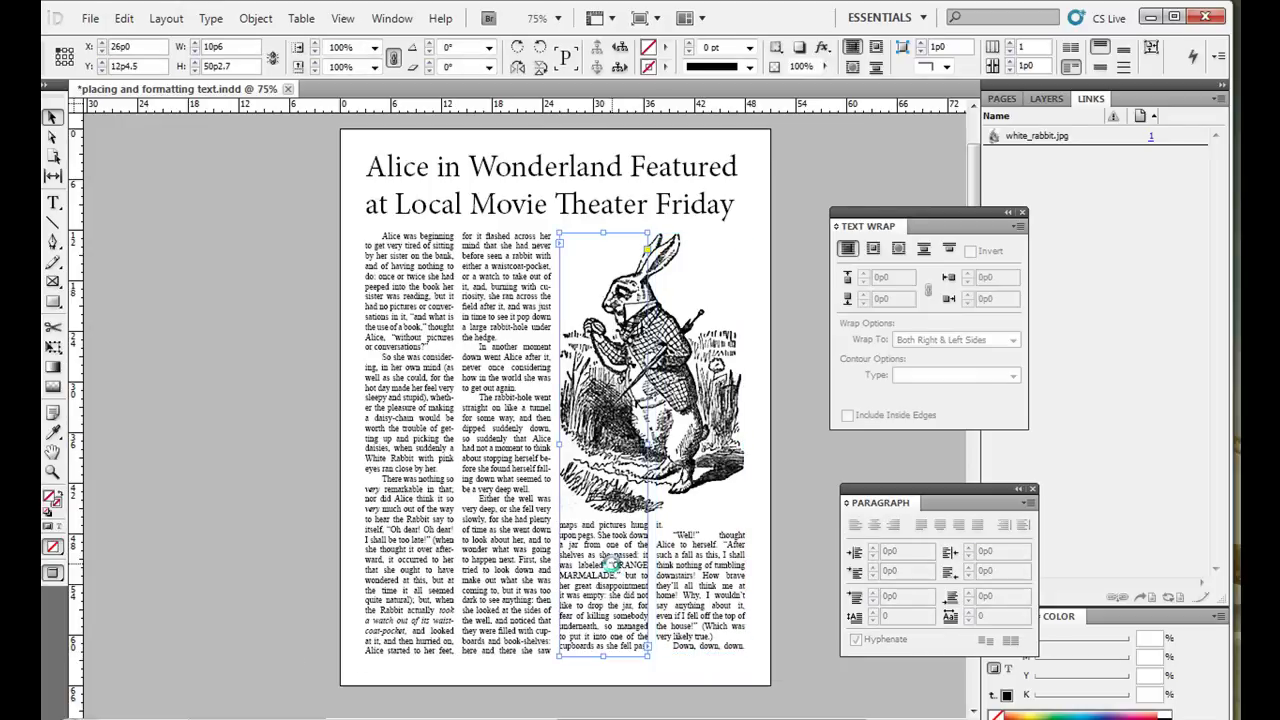
left_click_drag(611, 559, 613, 562)
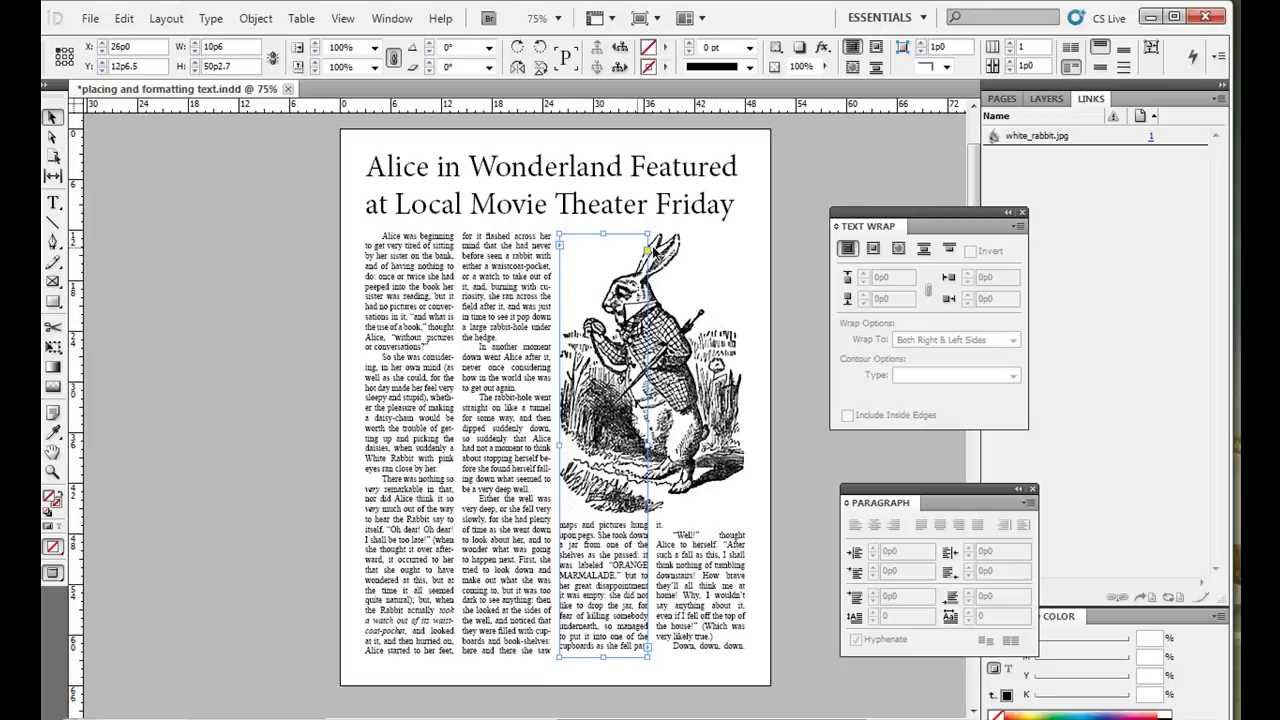
left_click_drag(601, 238, 622, 523)
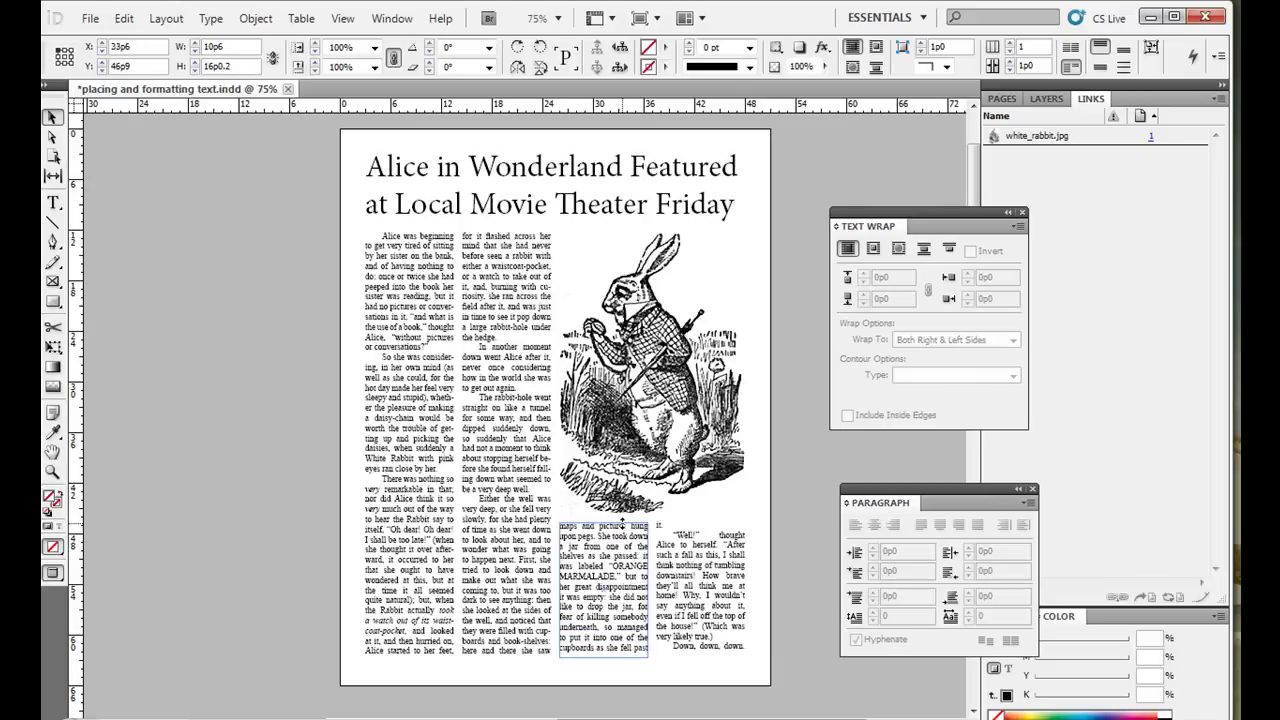
Step: Resize the fourth-column frame and extend it down to show 'Down, down, down.'
left_click(700, 522)
mouse_move(700, 522)
left_mouse_down()
mouse_move(698, 240)
mouse_move(705, 530)
left_mouse_up()
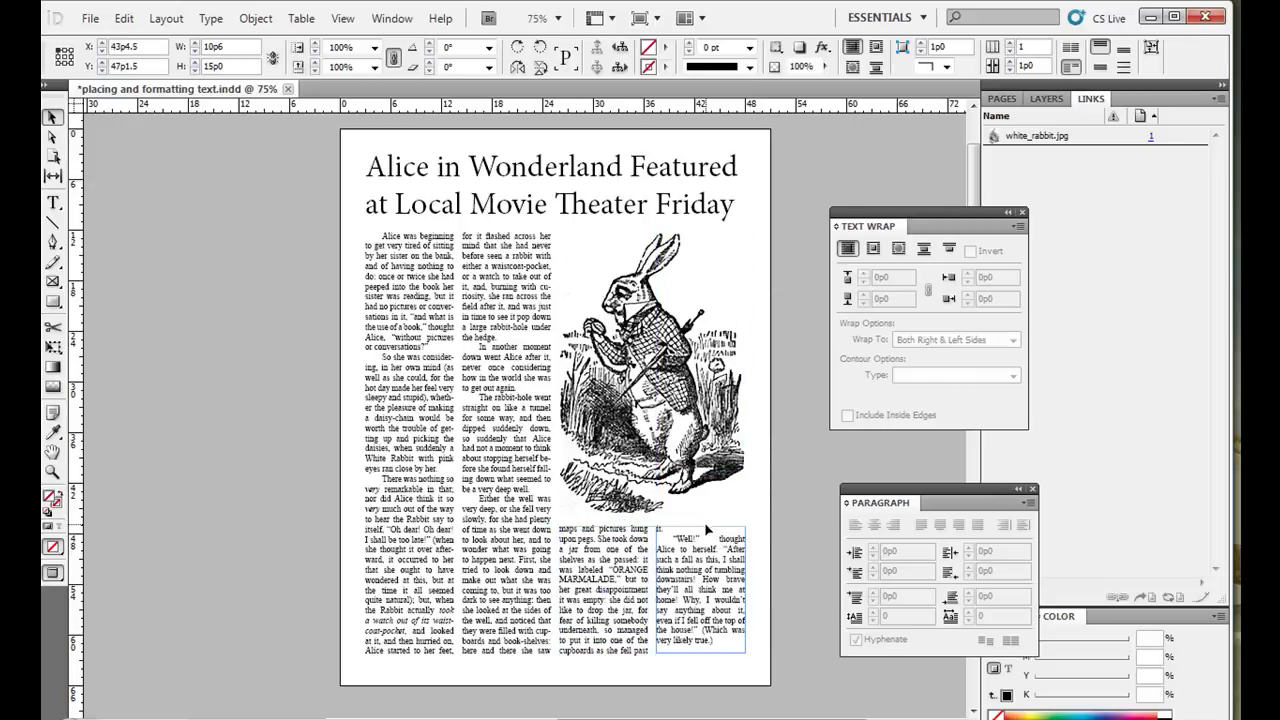
left_click(700, 651)
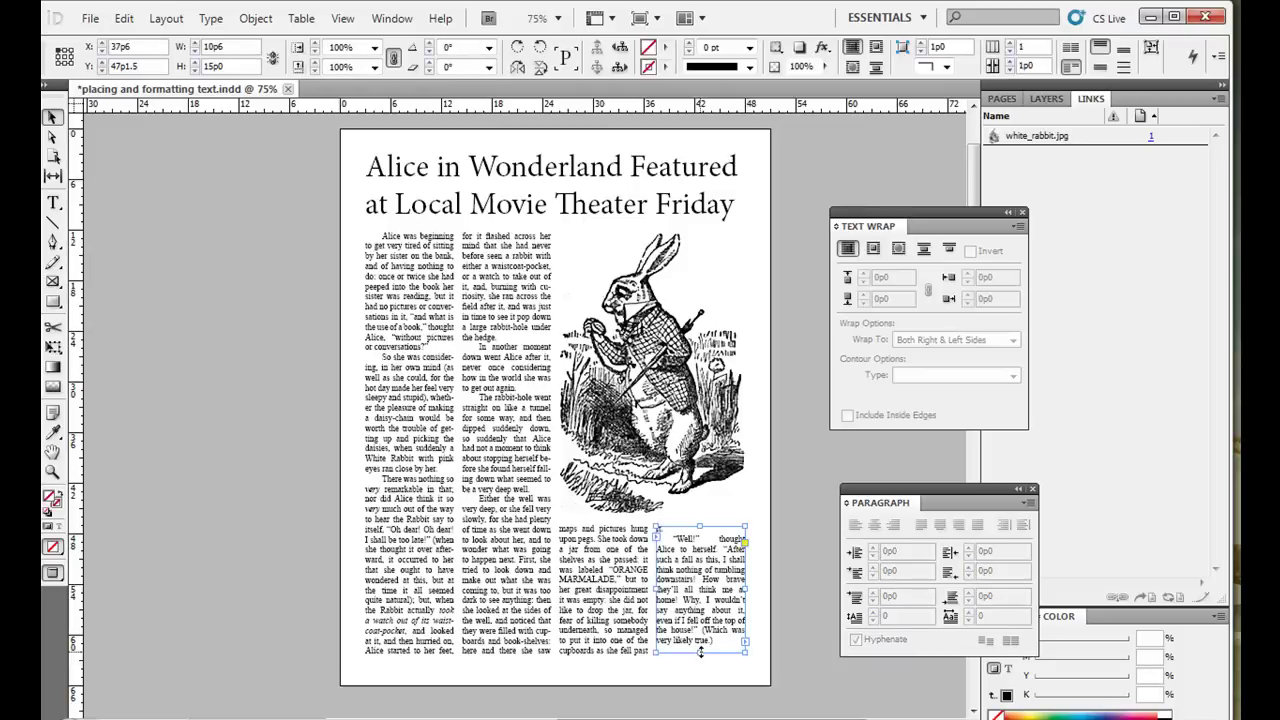
left_click_drag(700, 655, 700, 668)
left_click(699, 677)
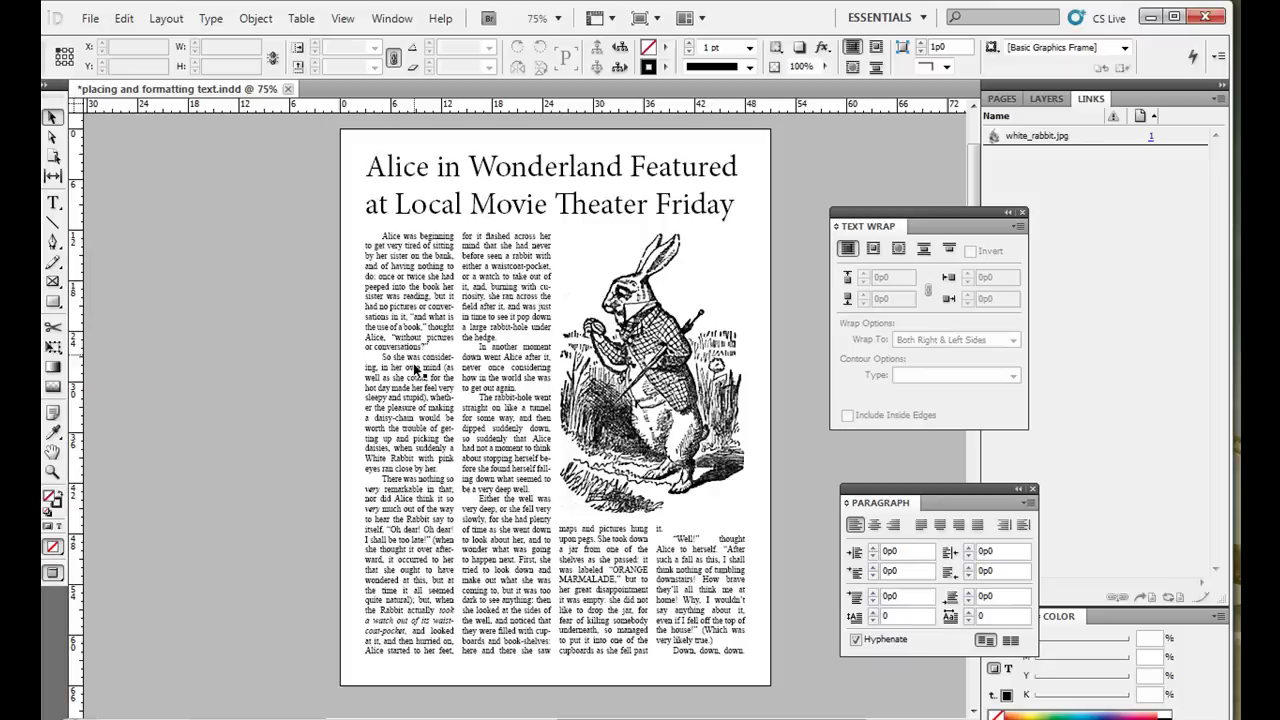
Step: Adjust the top edge of the first-column text frame, then deselect it
left_click(415, 247)
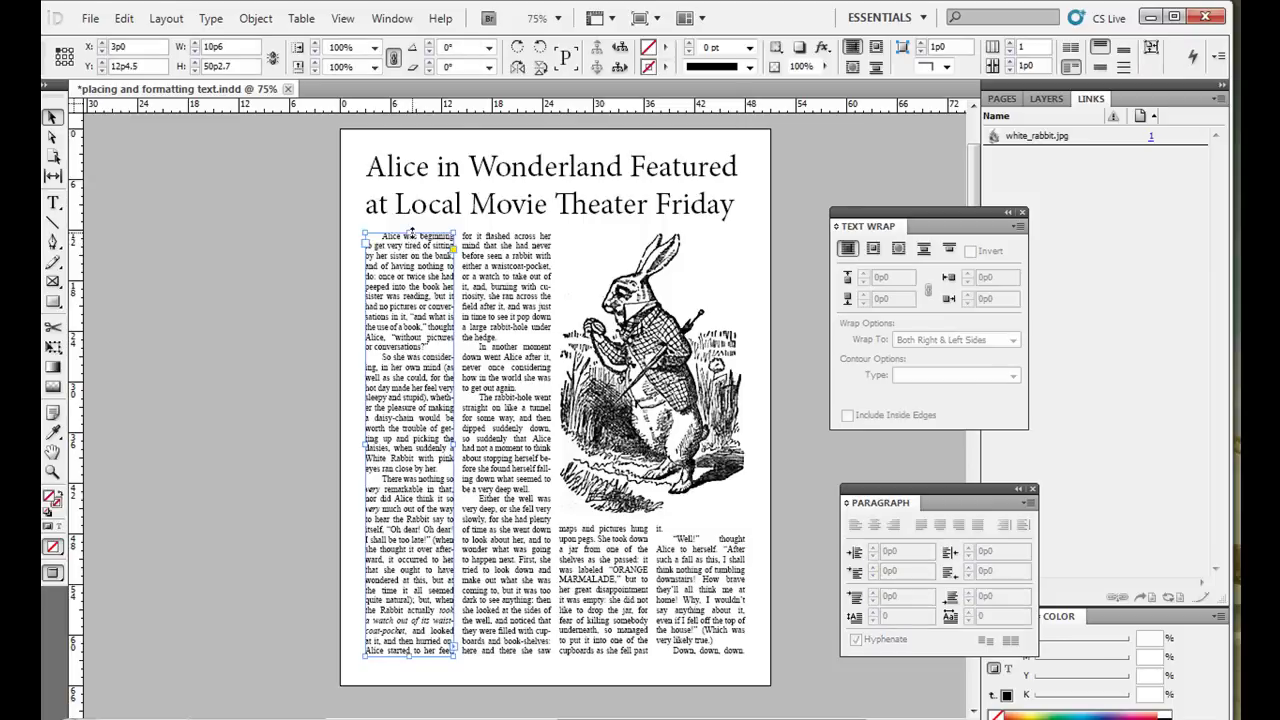
left_click_drag(365, 231, 408, 230)
left_click(240, 388)
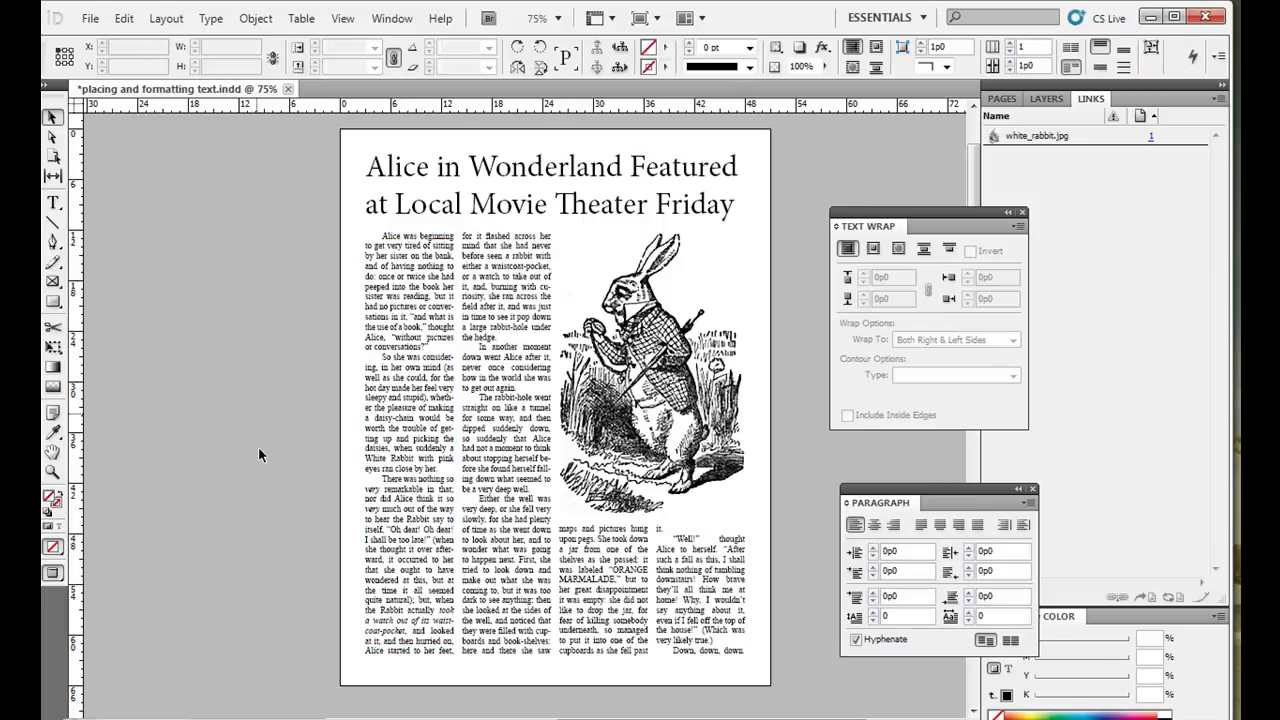
Step: Scroll down to page 2, where the story continues from 'Would the fall never come to an end?'
scroll(320, 451, "down", 3)
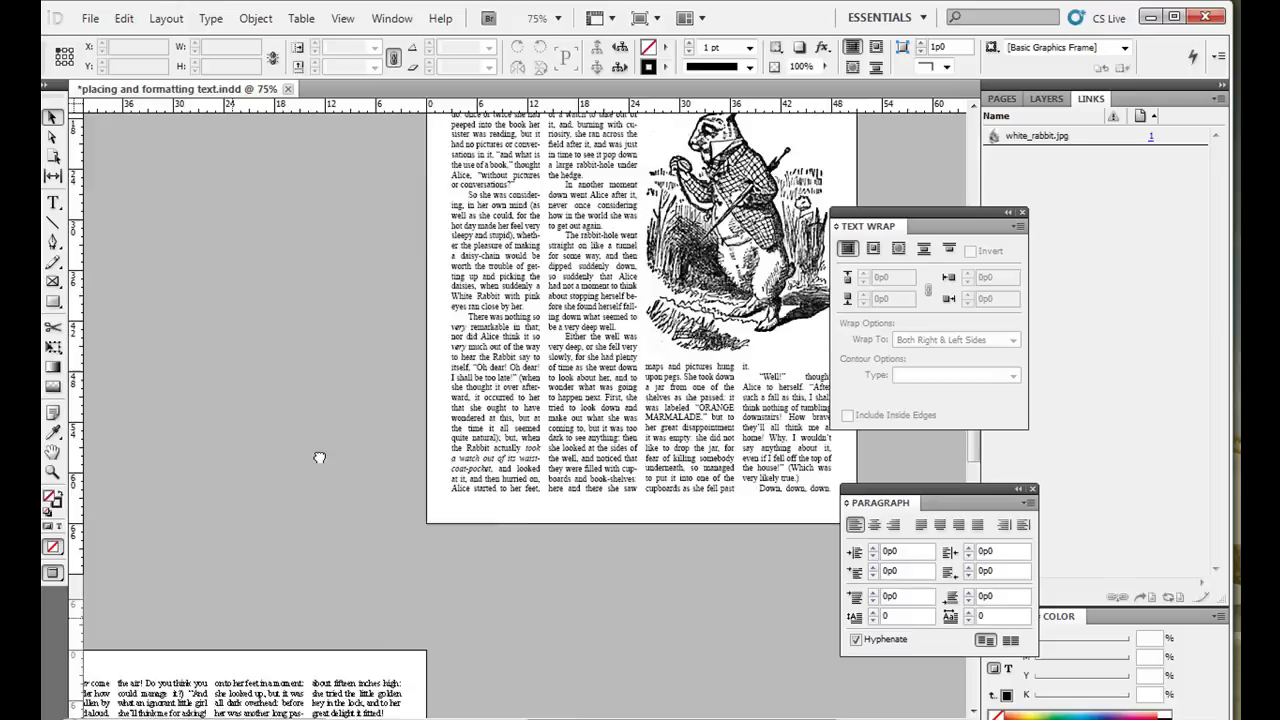
scroll(334, 443, "up", 4)
scroll(355, 400, "right", 1)
scroll(355, 400, "down", 5)
scroll(355, 400, "left", 4)
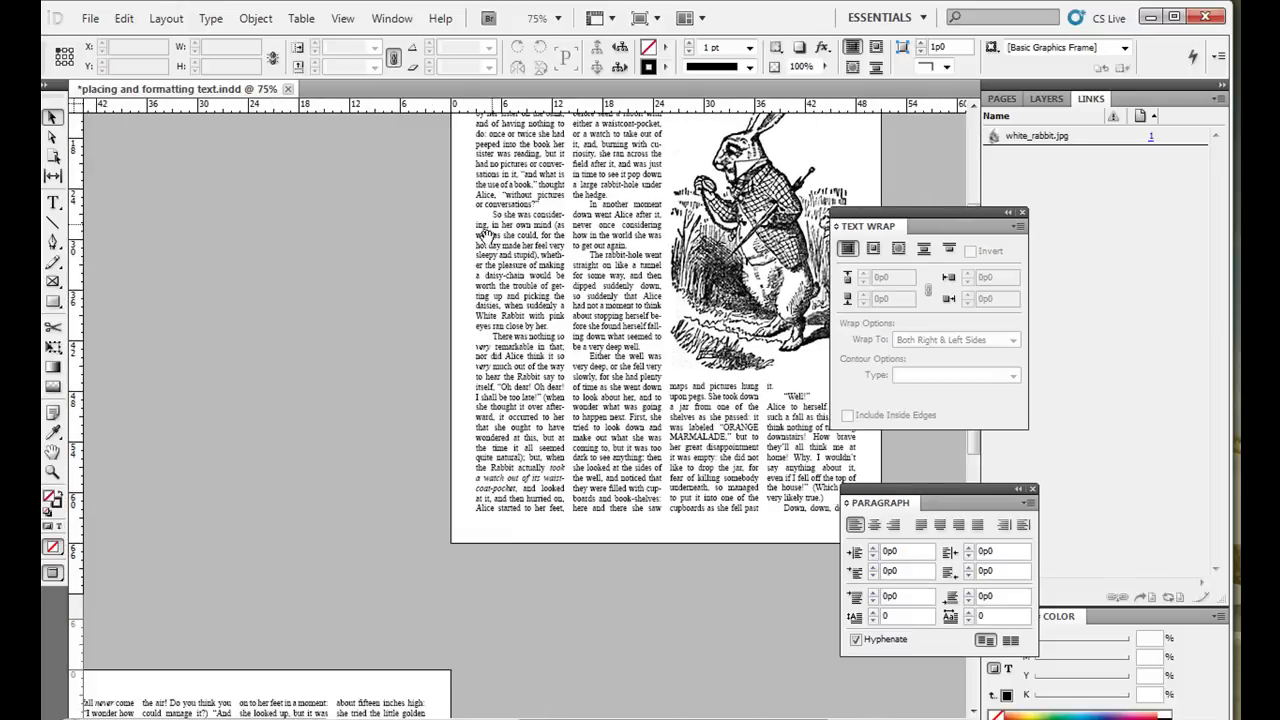
scroll(352, 532, "up", 3)
scroll(352, 532, "right", 3)
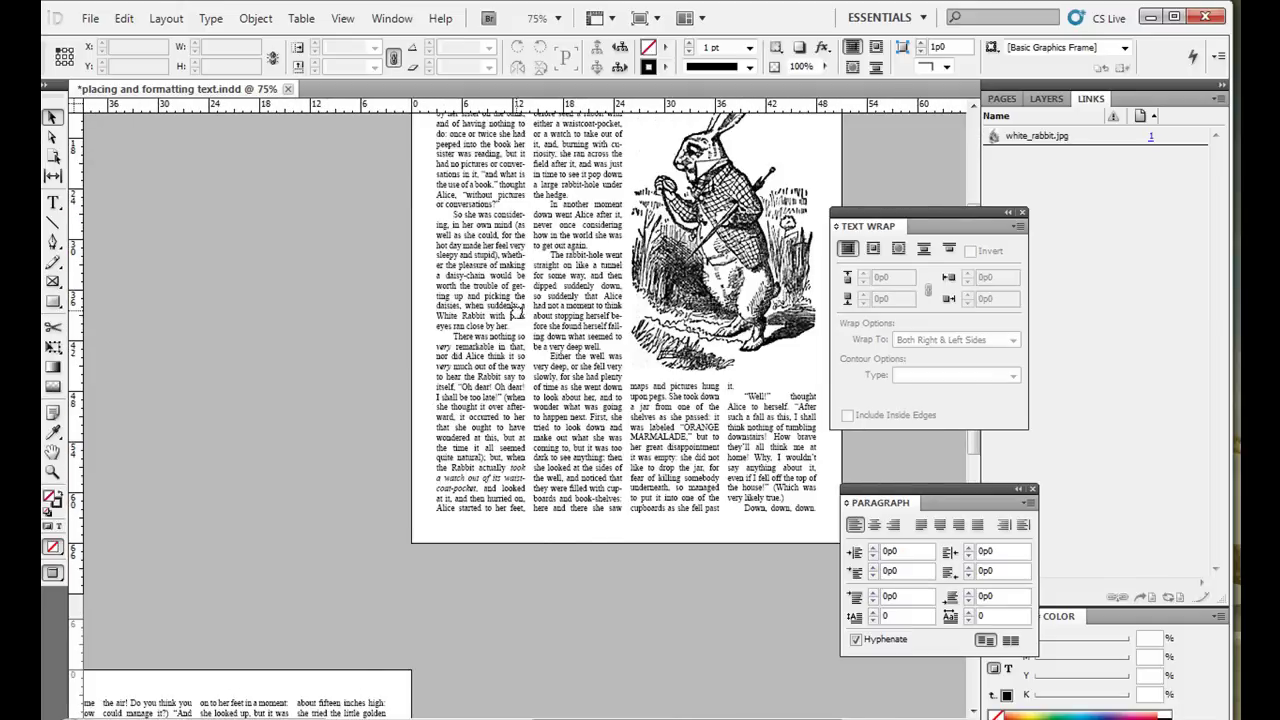
scroll(517, 313, "up", 2)
scroll(517, 313, "left", 1)
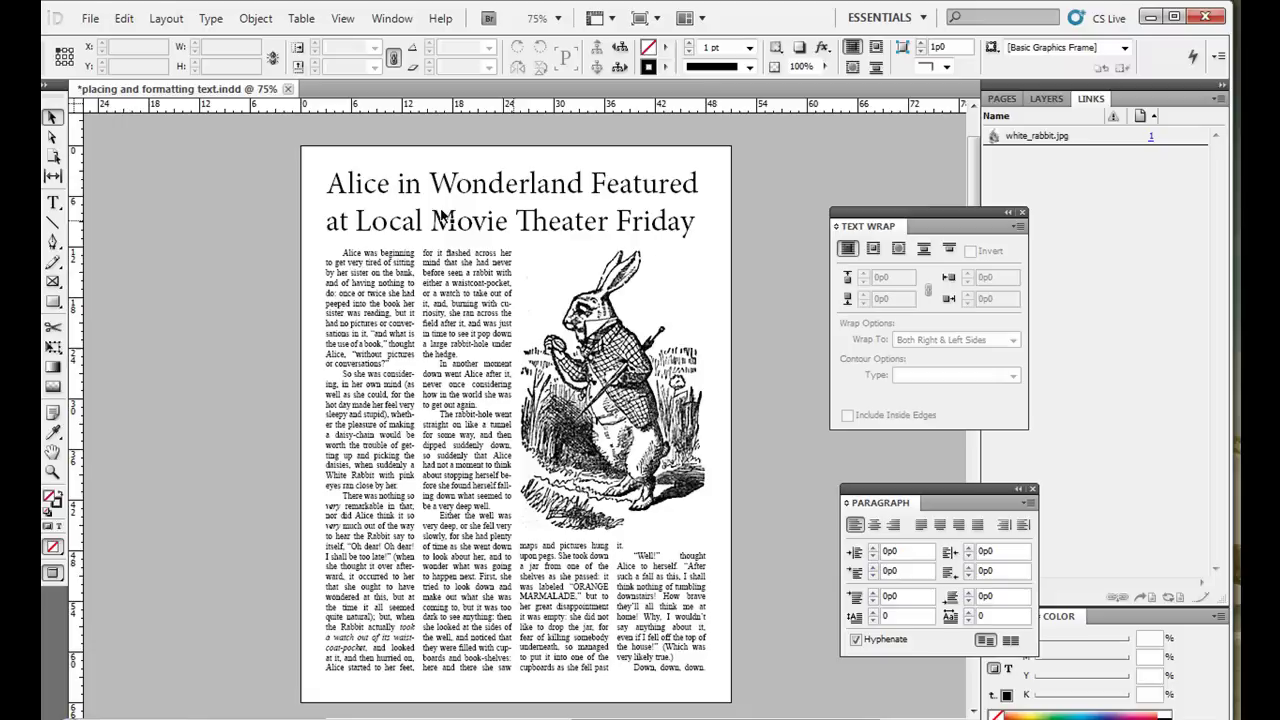
scroll(237, 557, "down", 10)
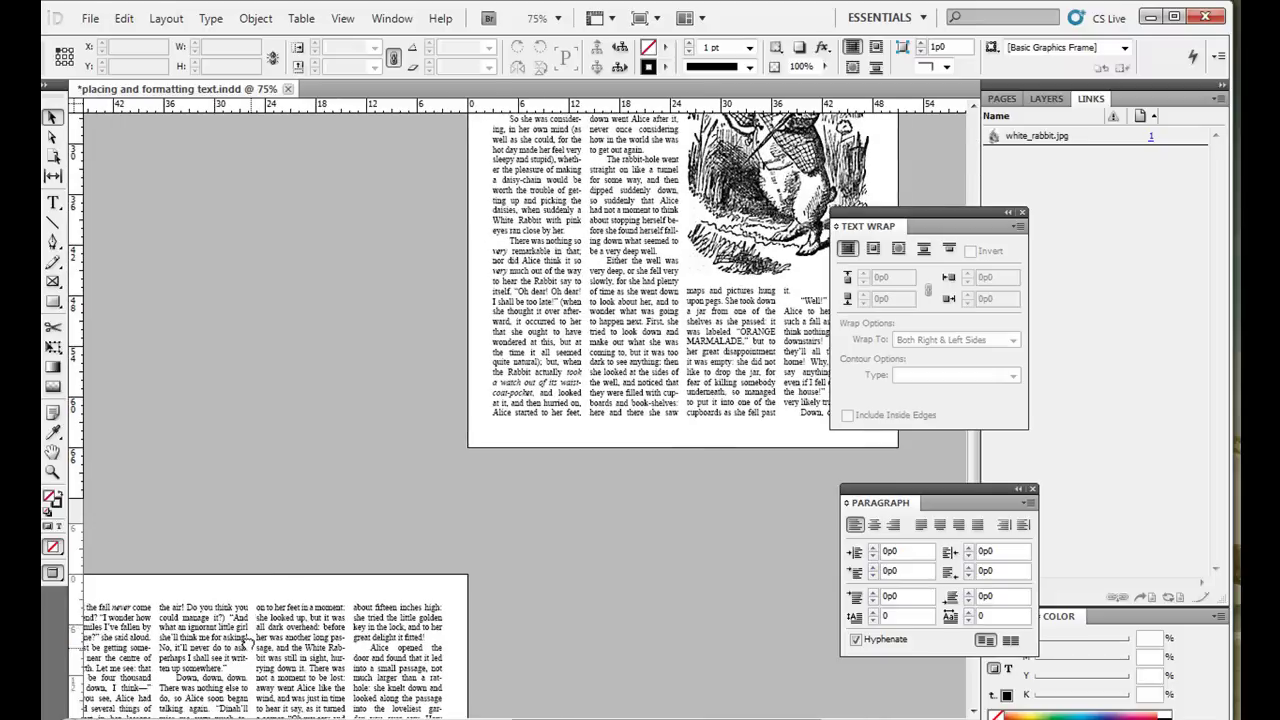
scroll(343, 550, "down", 2)
scroll(343, 550, "left", 1)
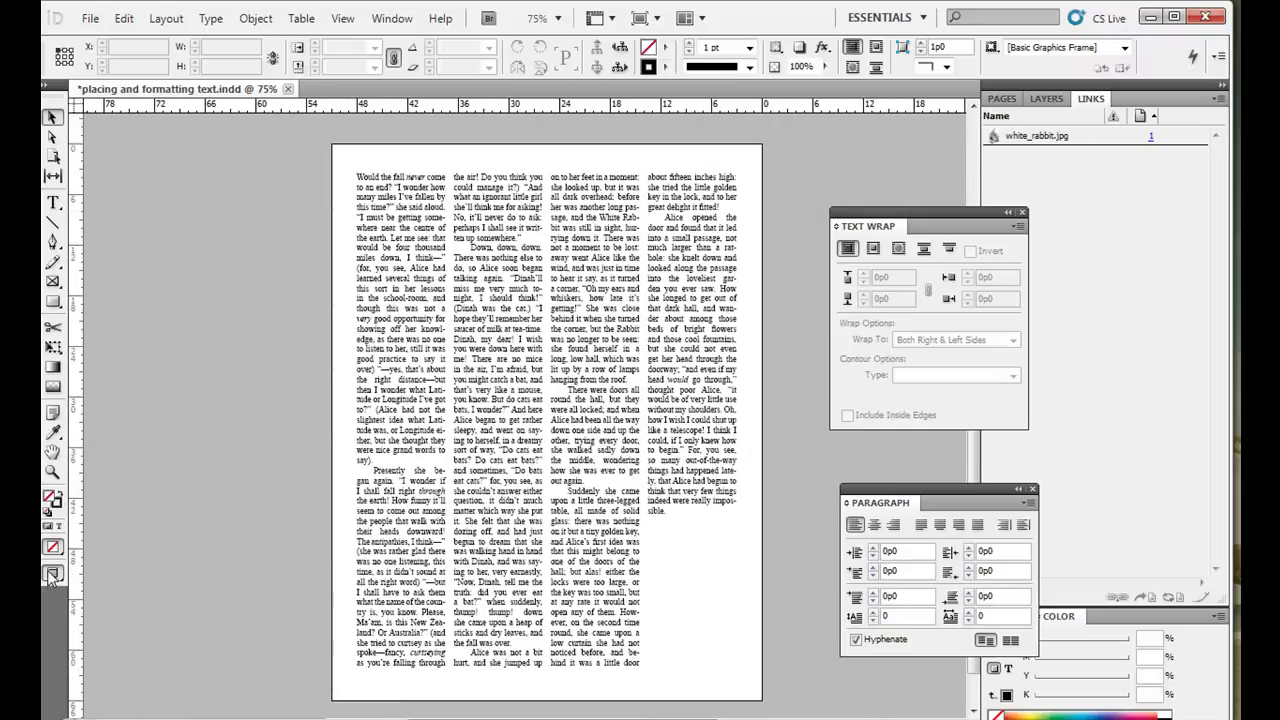
Step: Return to Normal view and type the quote 'I thought the film was great.' in a new frame
left_click_drag(52, 578, 92, 578)
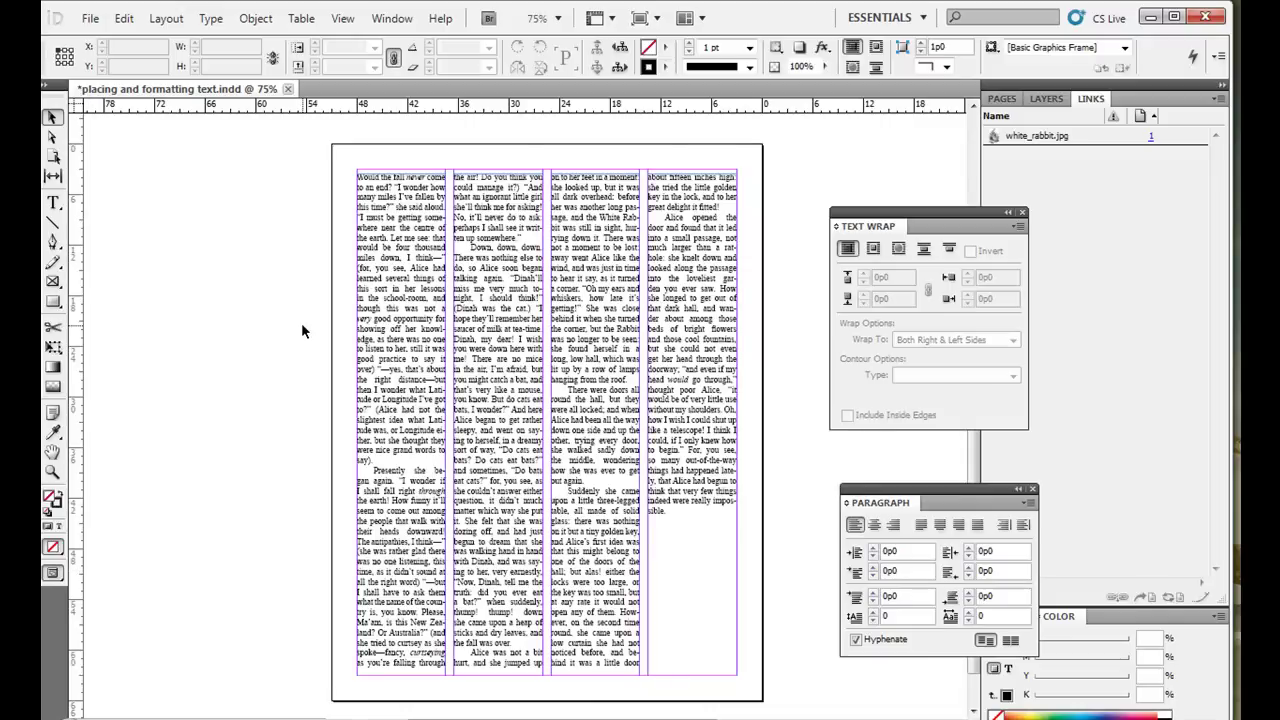
left_click(53, 202)
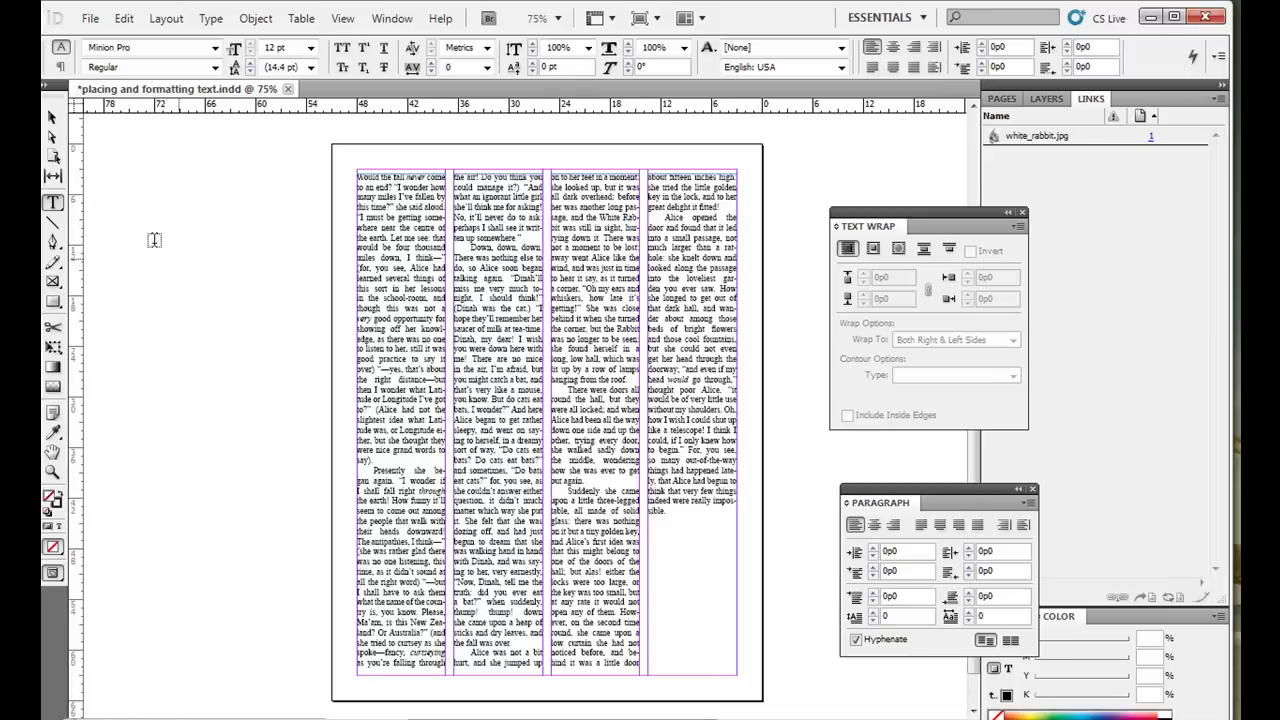
left_click_drag(132, 238, 322, 377)
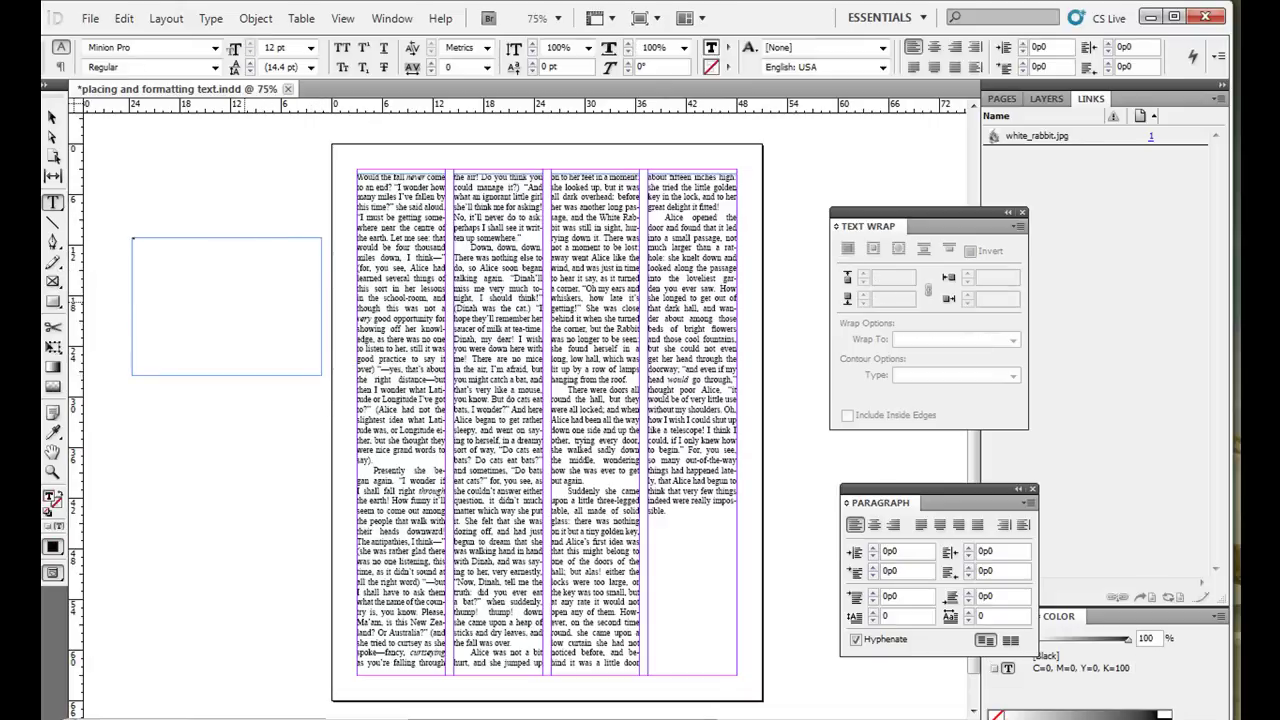
type("\"I thought the film was great.”")
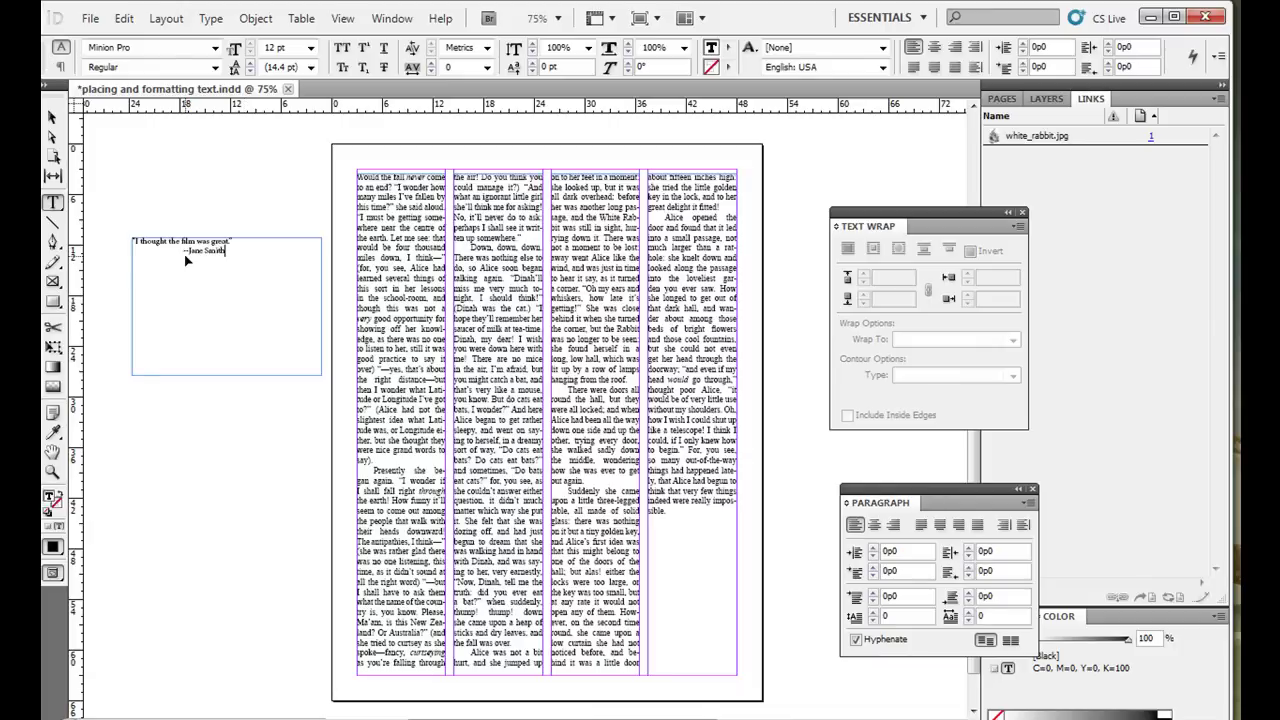
Step: Set the quote text to 36 pt and shrink its frame to fit
key("ctrl+a")
left_click(311, 48)
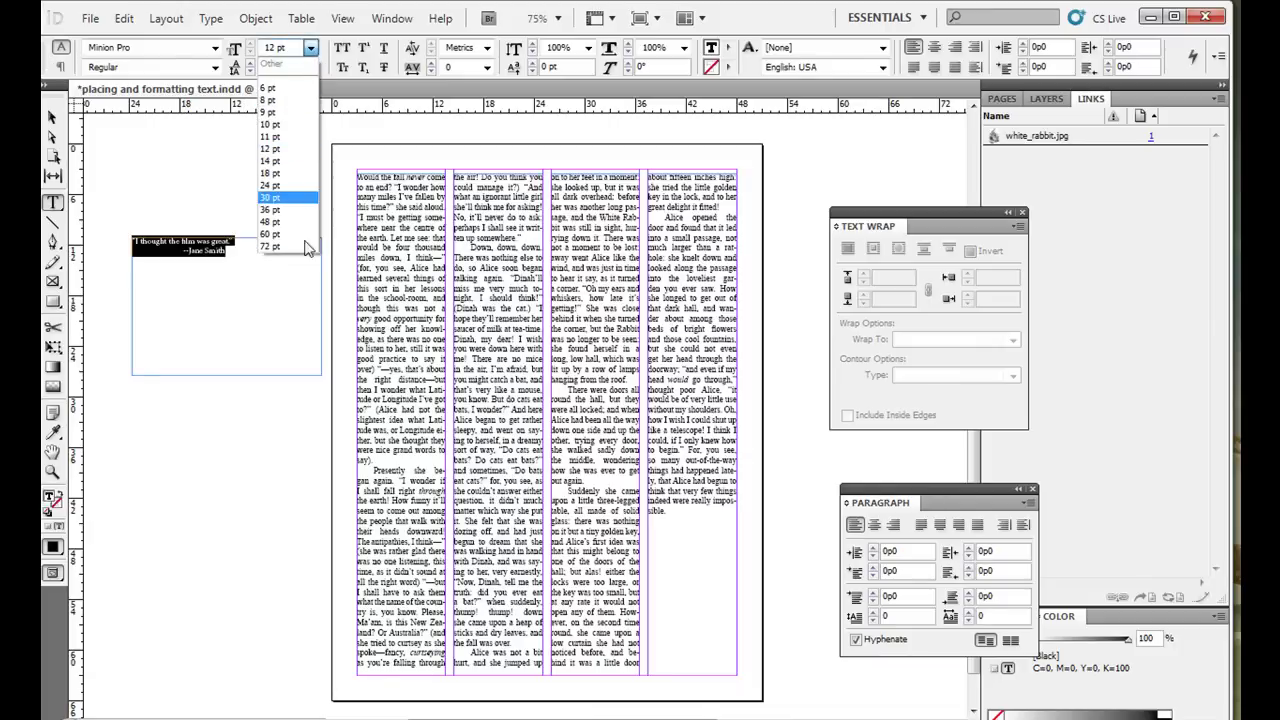
left_click(301, 209)
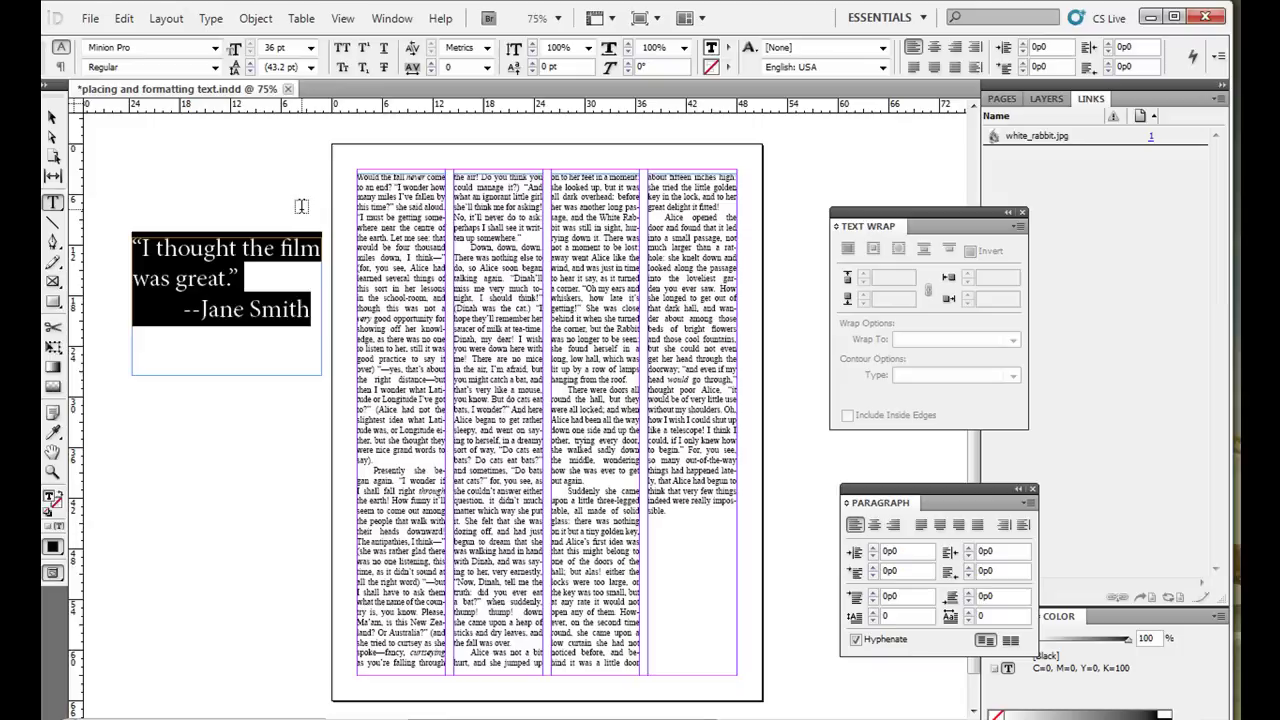
left_click(52, 117)
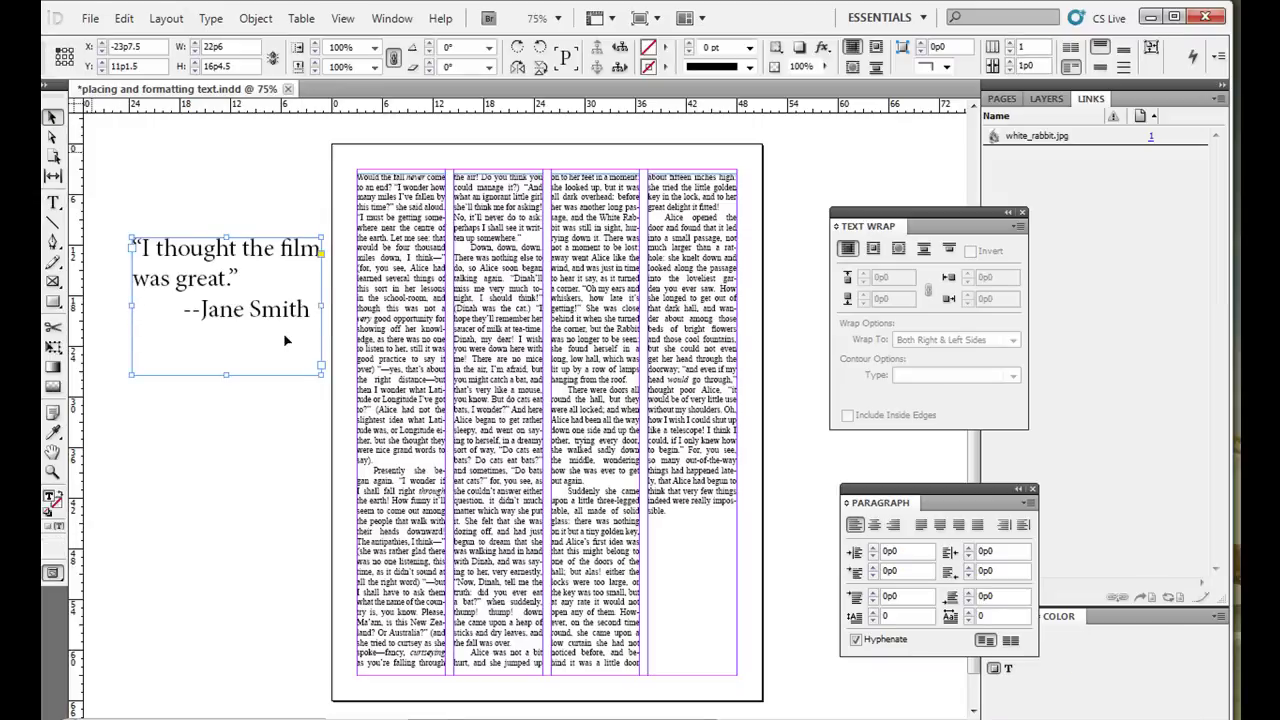
left_click_drag(320, 373, 322, 331)
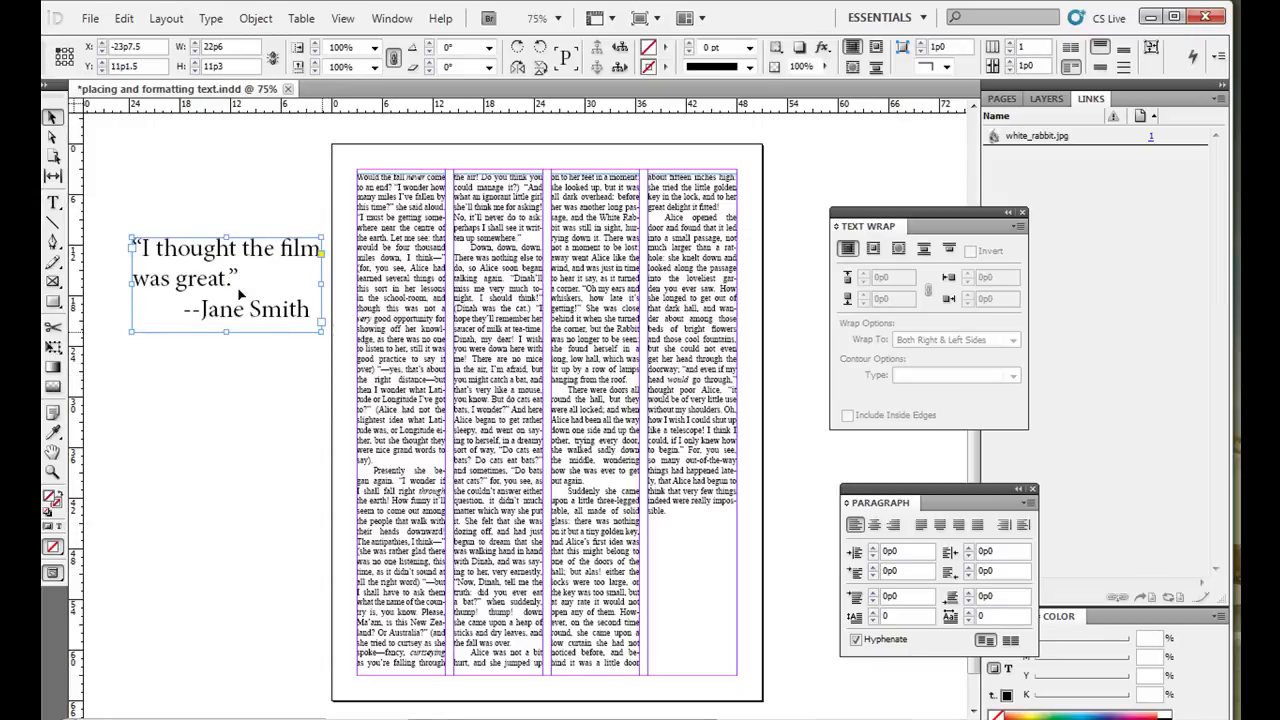
left_click_drag(170, 265, 120, 290)
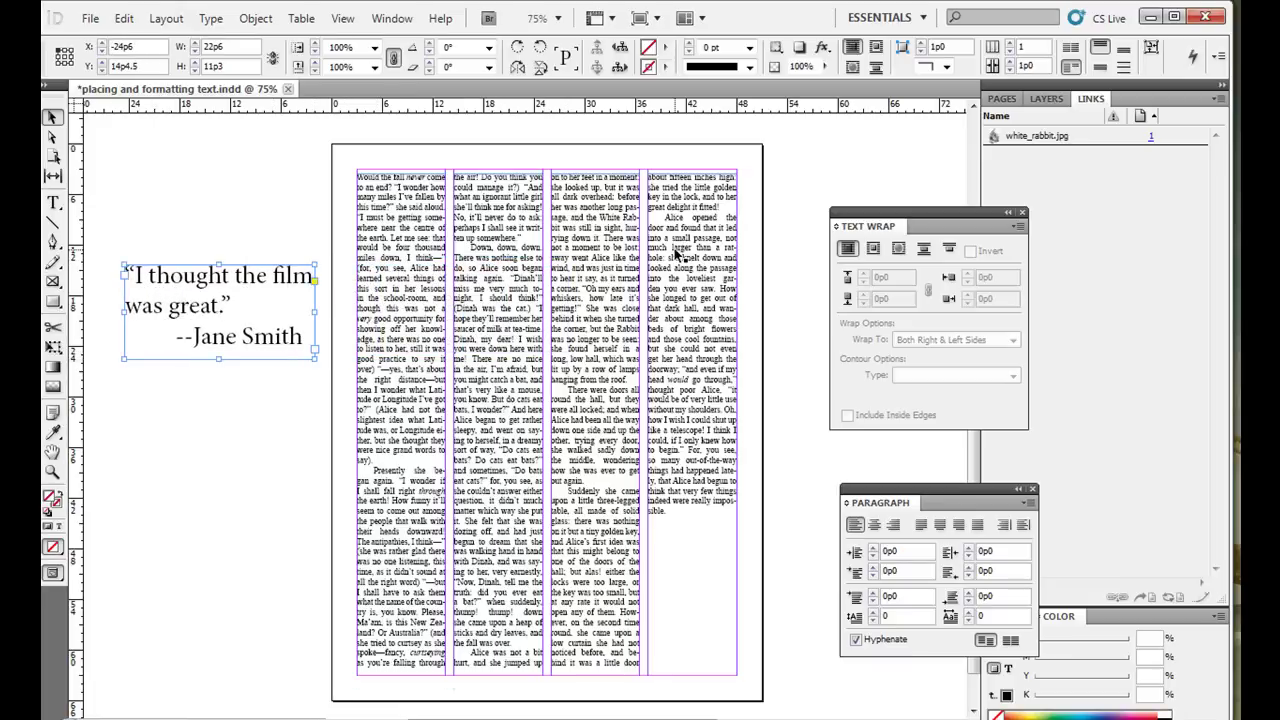
Step: Wrap body text around the quote's bounding box with equal offsets of 1, placed in the columns
left_click(899, 250)
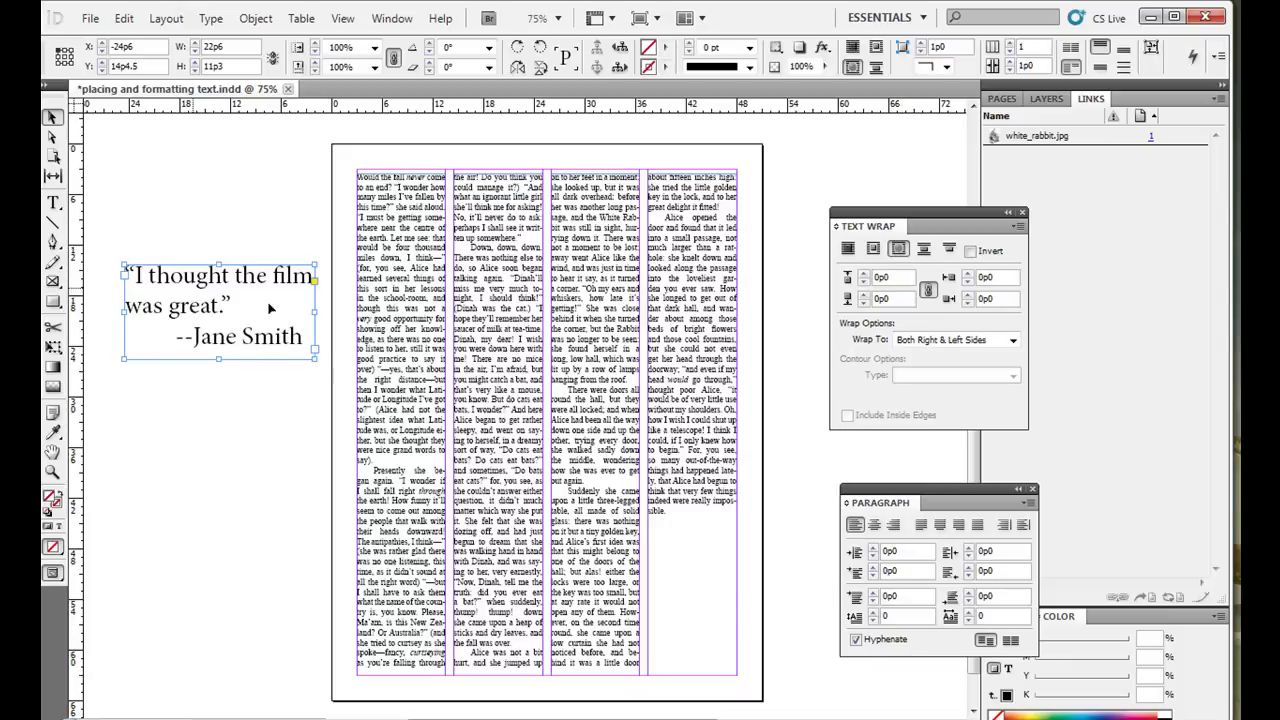
left_click_drag(199, 295, 424, 317)
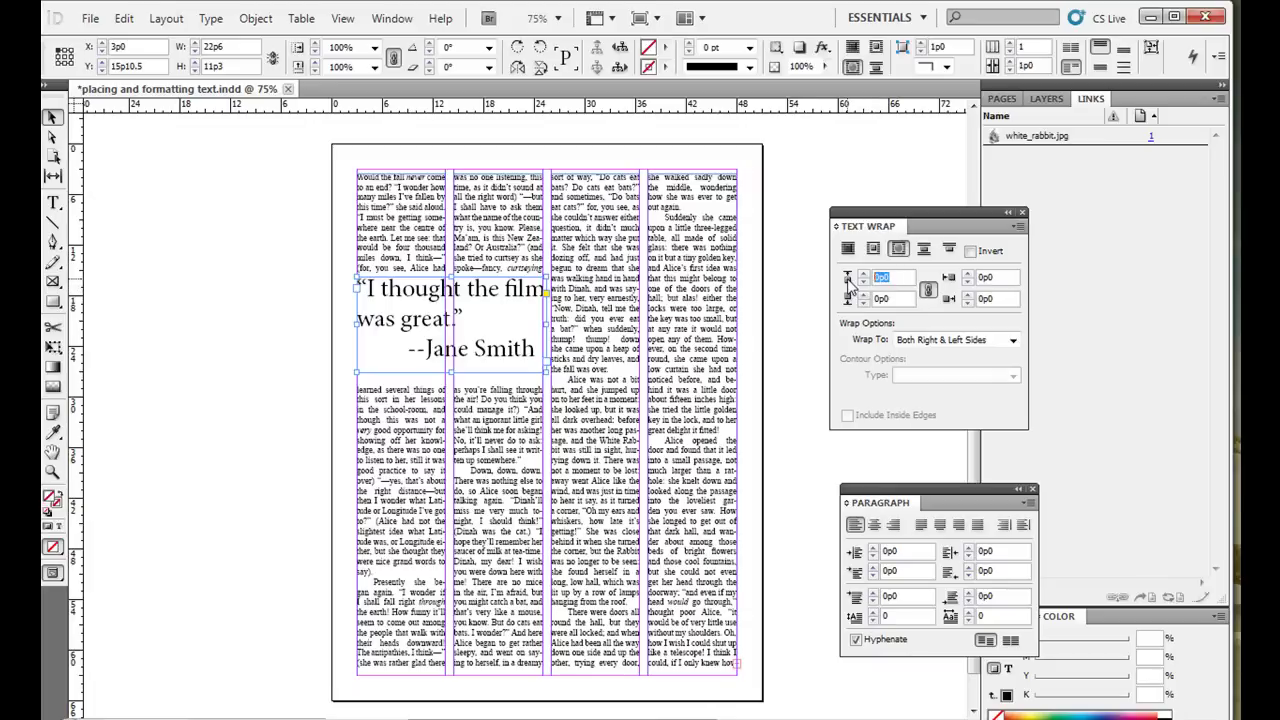
double_click(877, 277)
type("1")
left_click(928, 292)
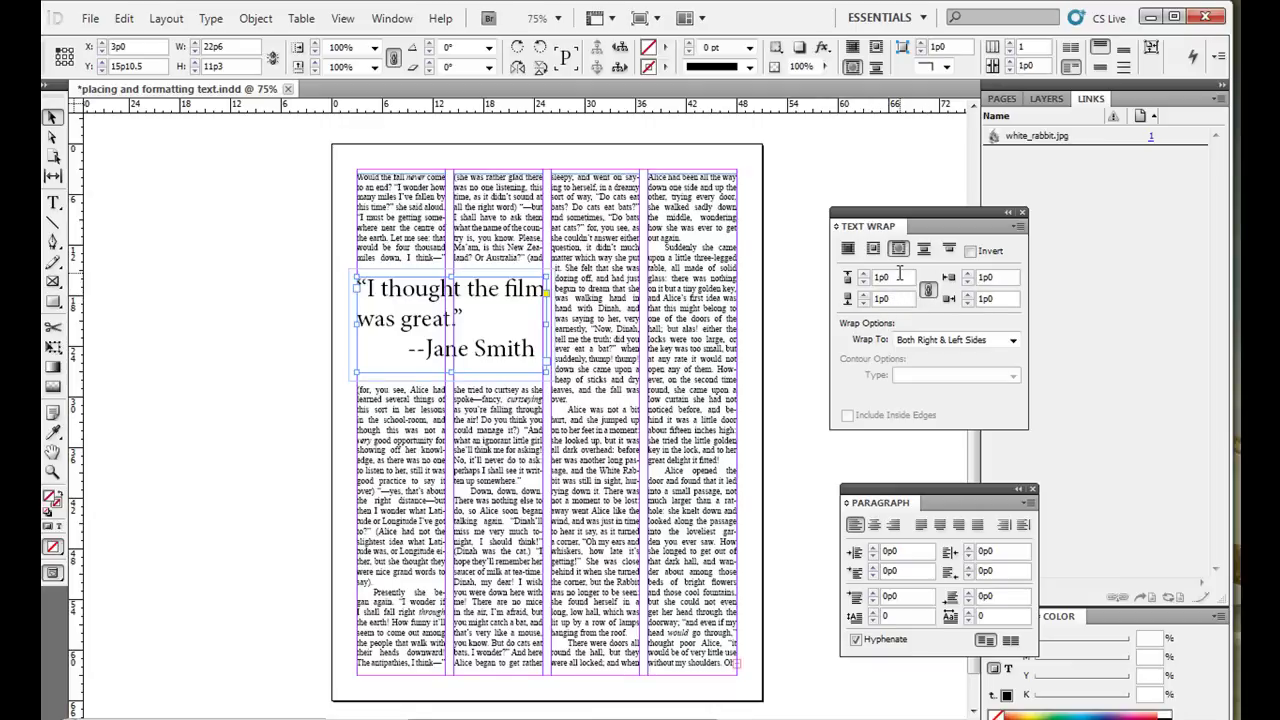
Step: Reposition the quote between the columns, nudge it lower, and preview without guides
left_click_drag(452, 305, 638, 295)
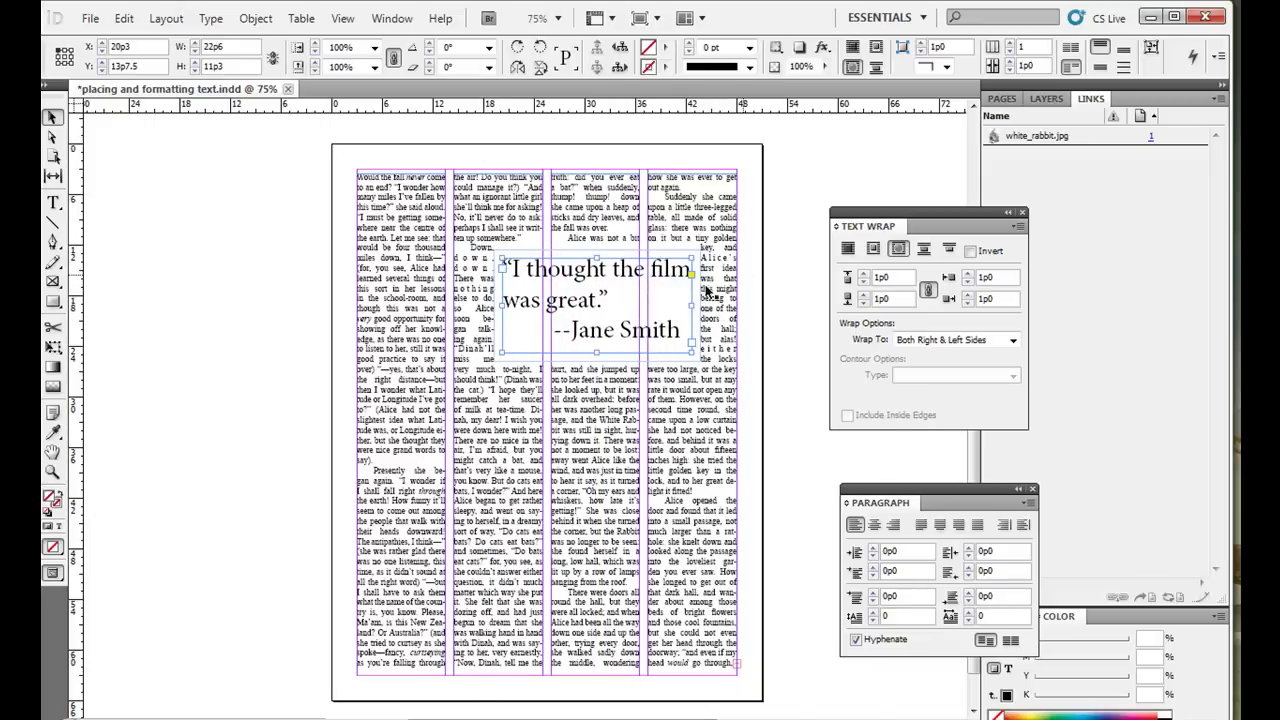
left_click_drag(630, 294, 576, 351)
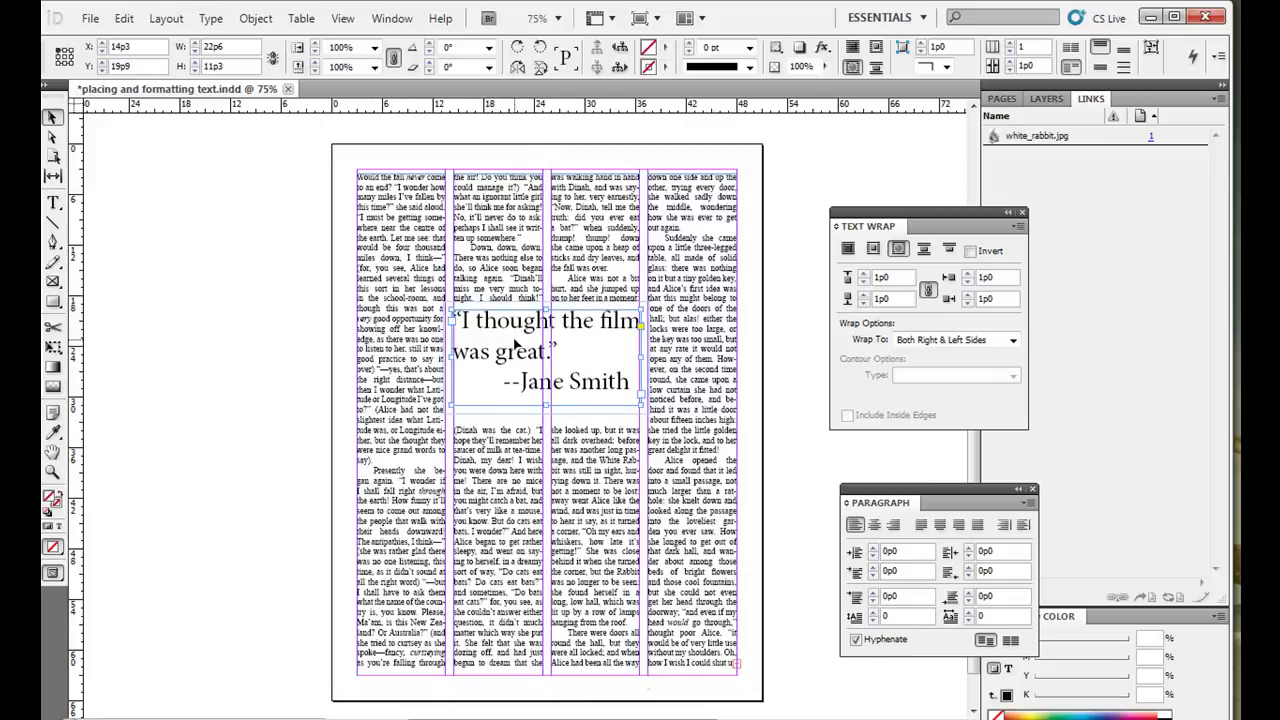
left_click_drag(515, 344, 404, 369)
left_click(265, 371)
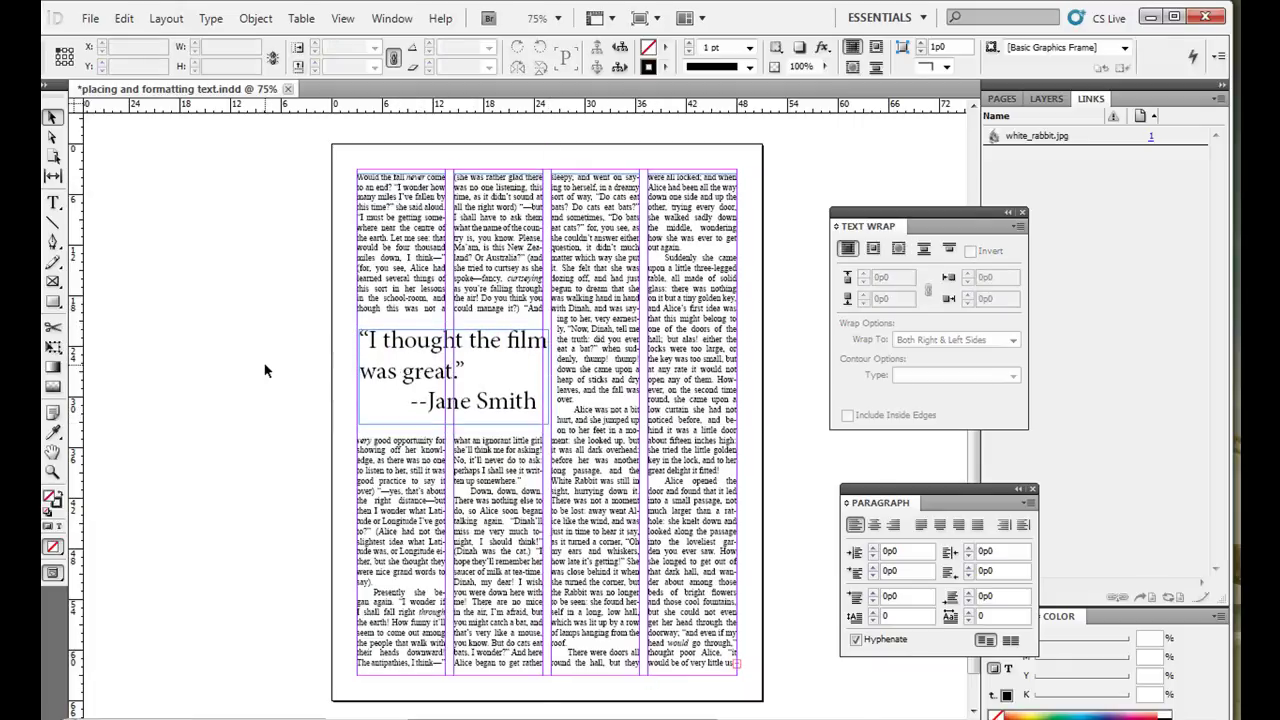
left_click_drag(53, 583, 95, 592)
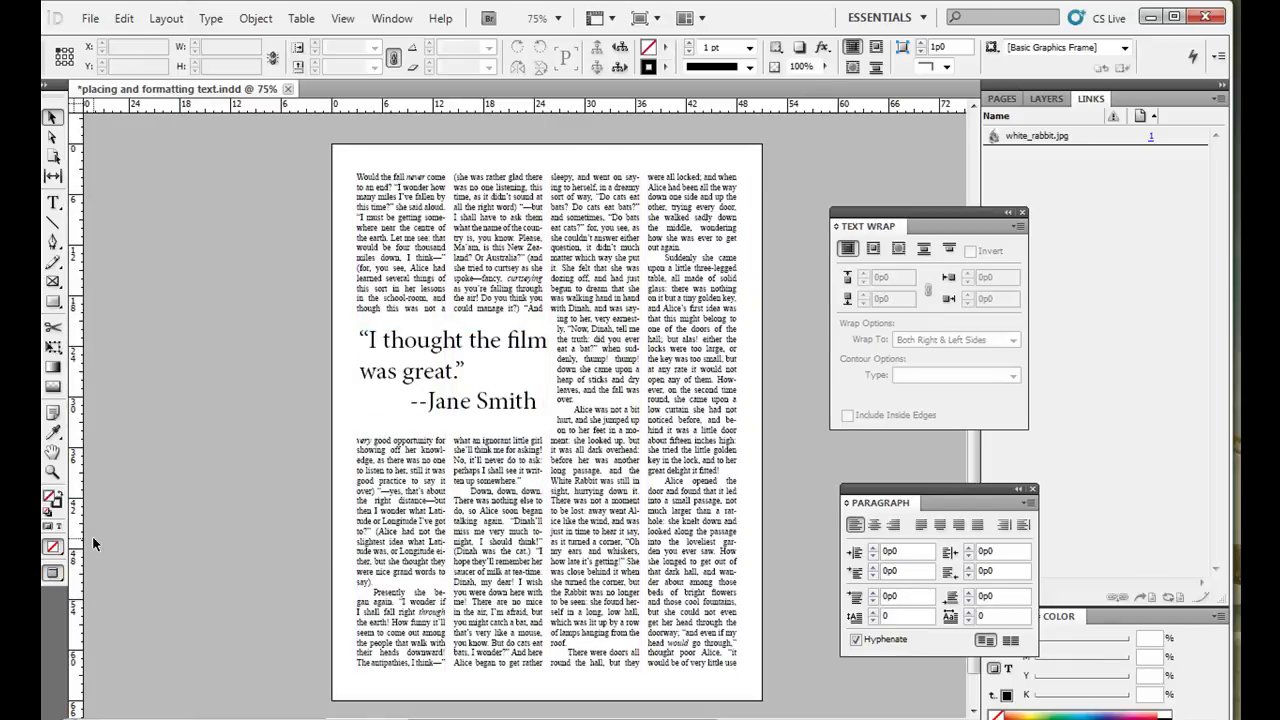
Step: Show guides again, move the pull quote onto the pasteboard and set No Text Wrap
left_click_drag(57, 575, 86, 576)
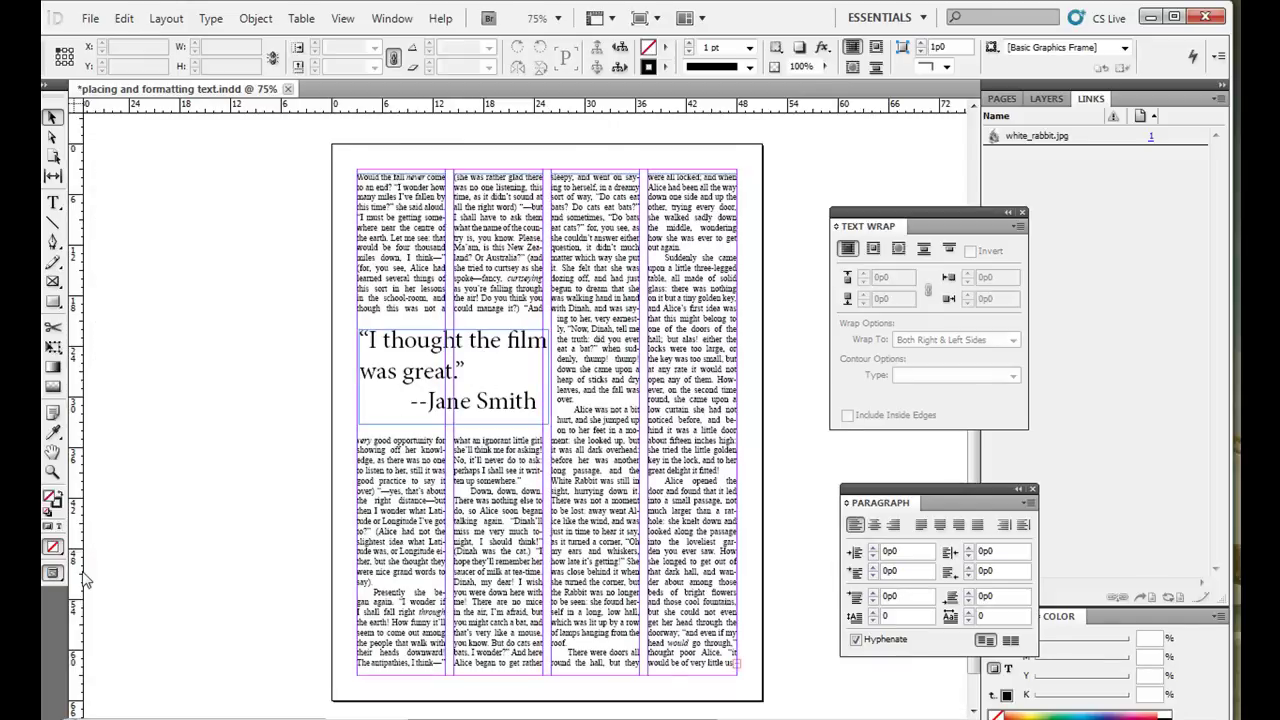
left_click_drag(430, 345, 196, 313)
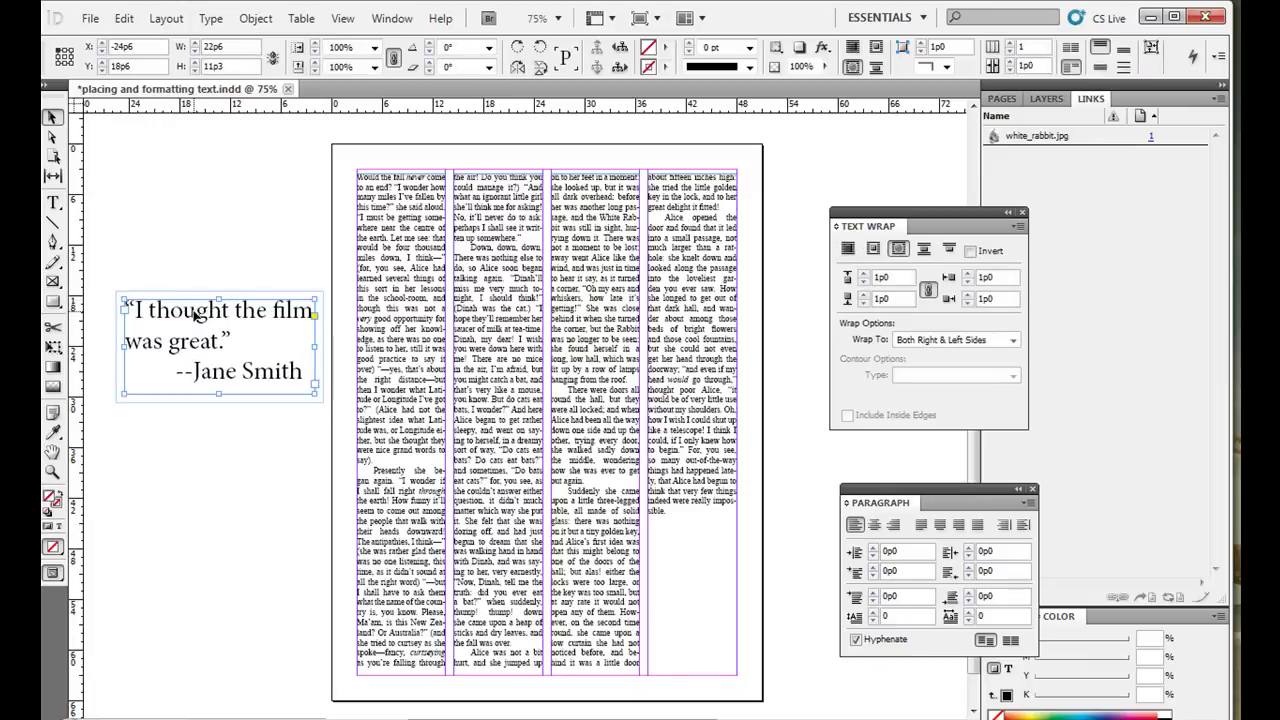
left_click(847, 249)
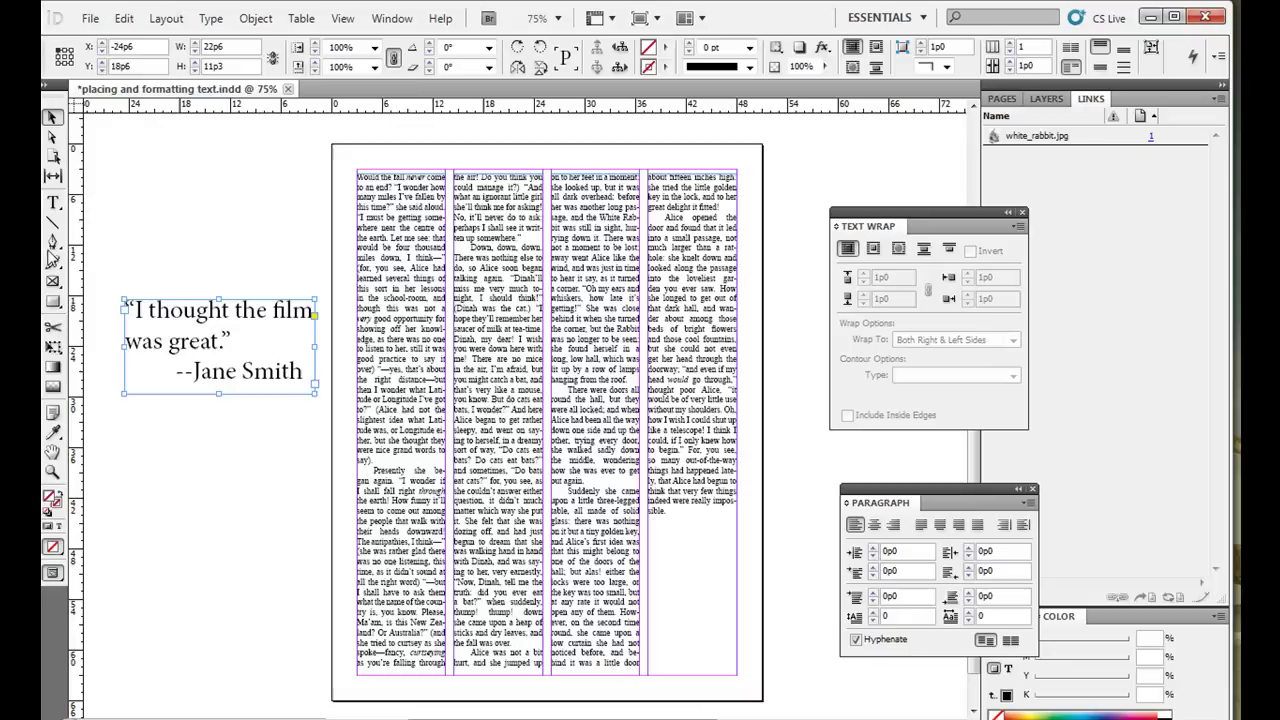
Step: Draw a rectangle around the pull quote and fill it with blue from the Color Picker
left_click(54, 304)
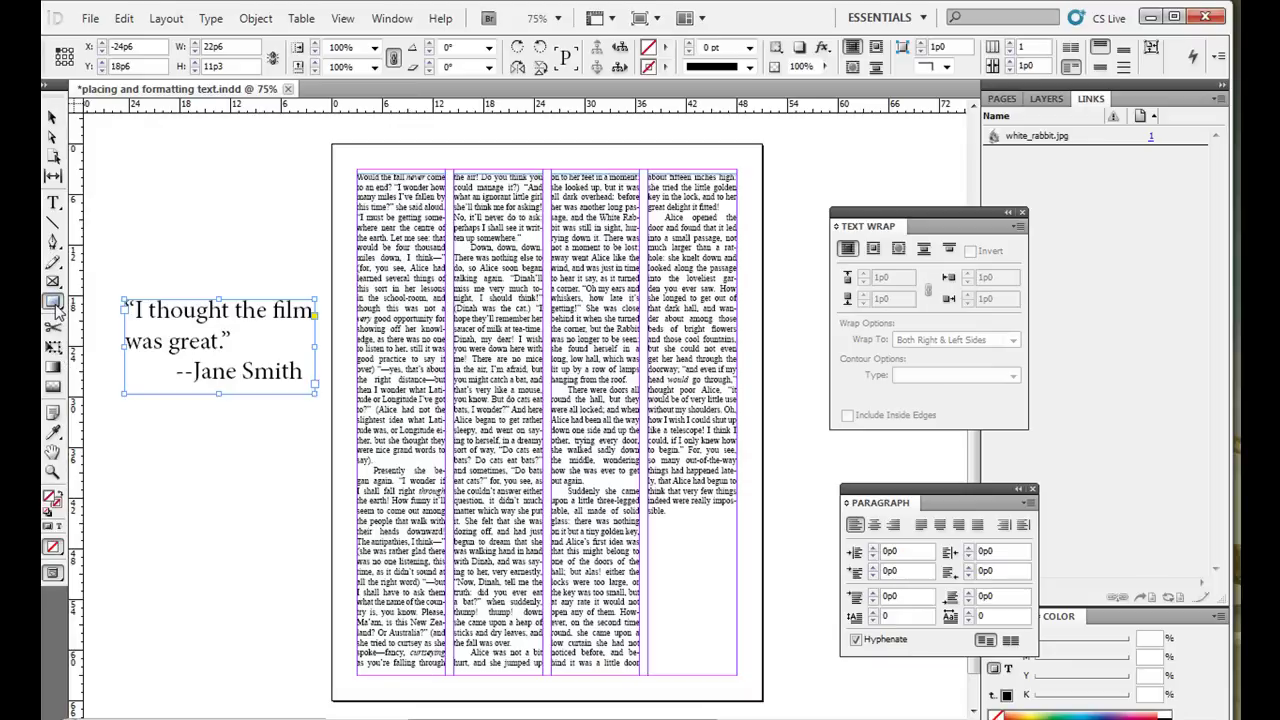
left_click_drag(55, 308, 324, 404)
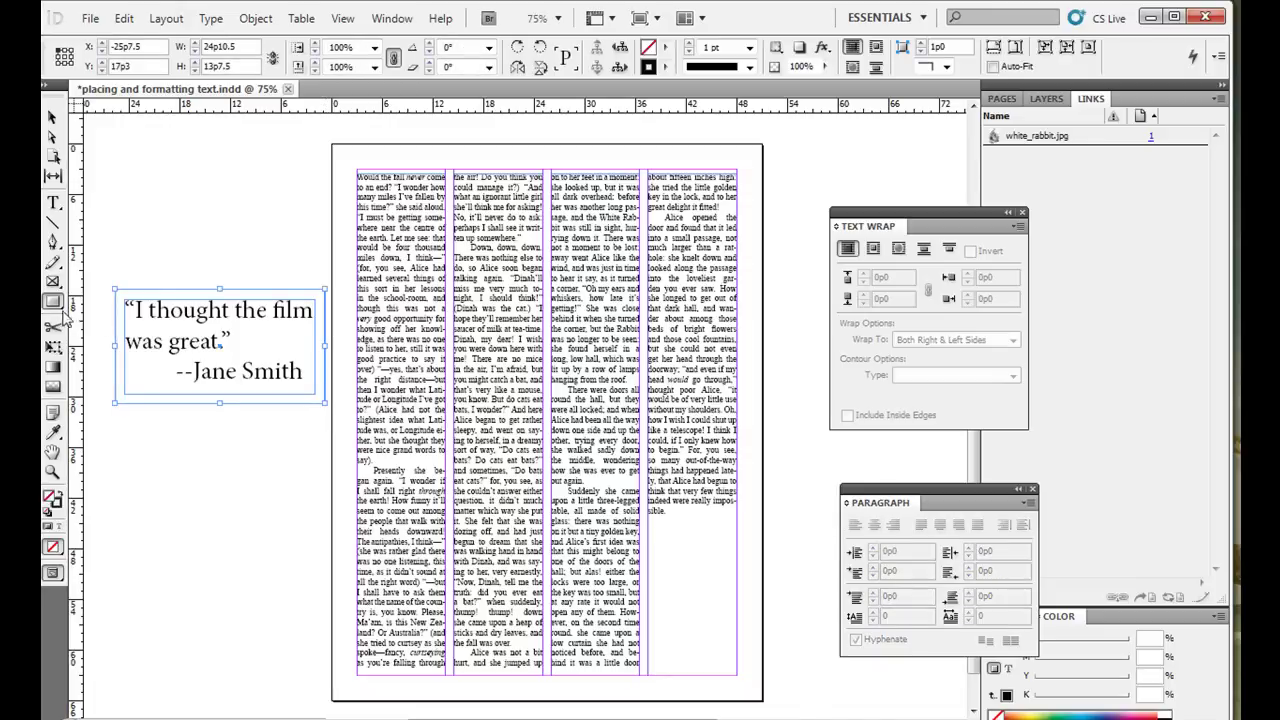
left_click_drag(57, 310, 95, 302)
left_click(58, 496)
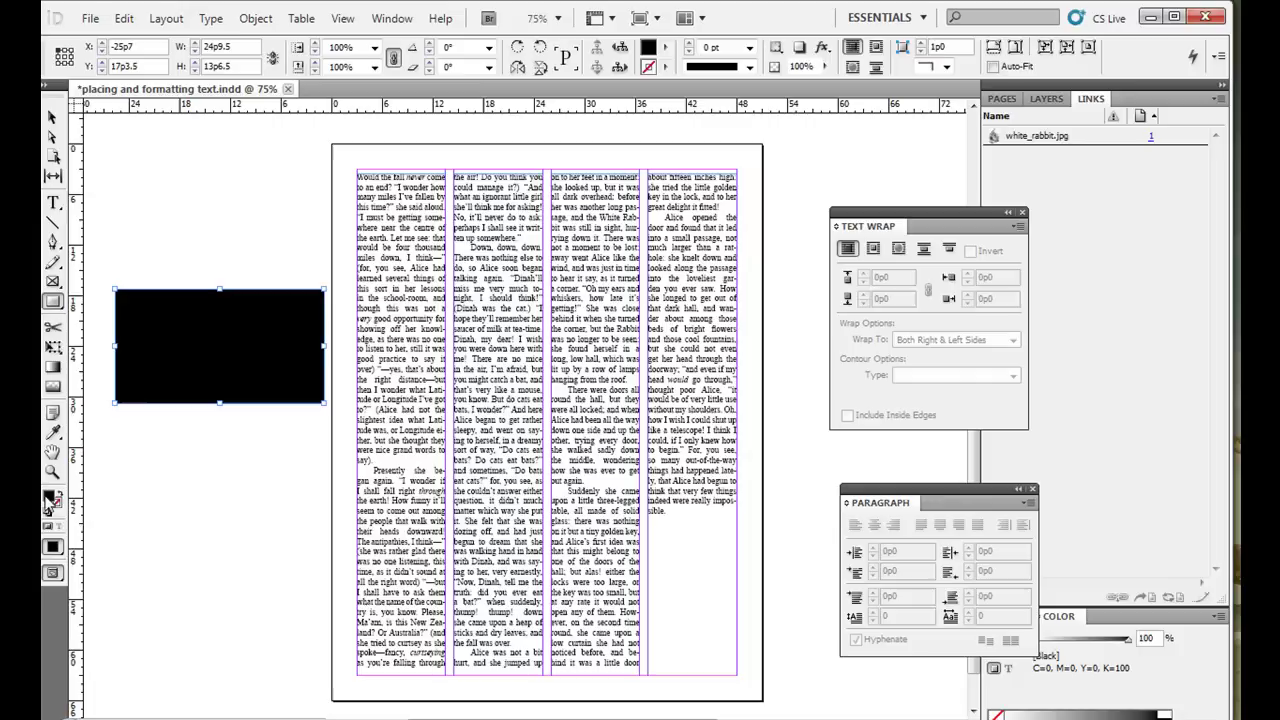
double_click(51, 499)
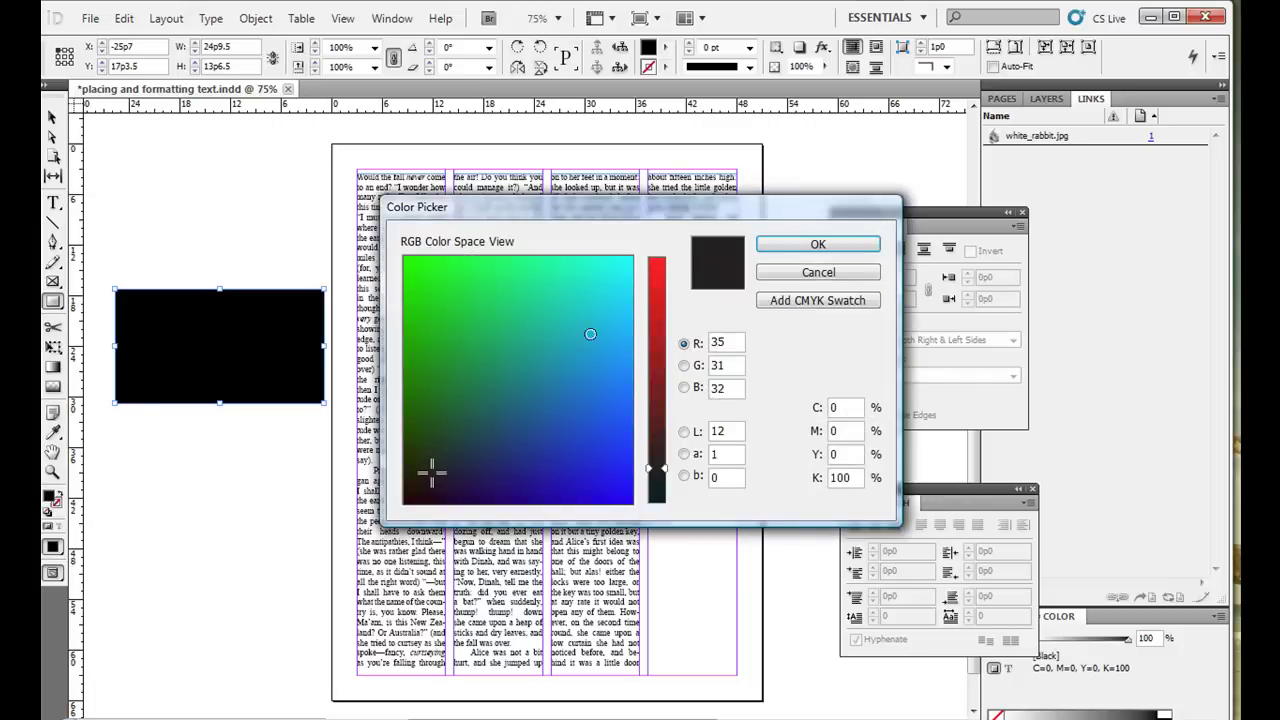
left_click(601, 359)
left_click(566, 300)
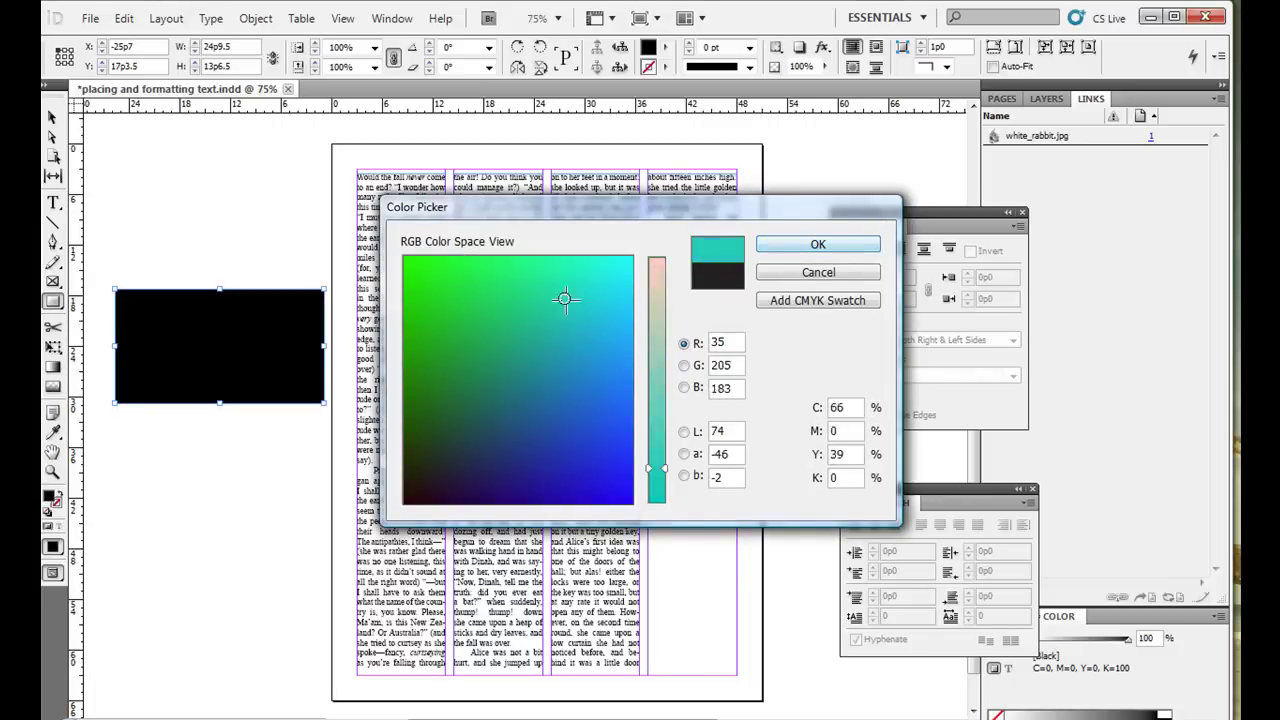
left_click(607, 332)
left_click(610, 330)
left_click(789, 243)
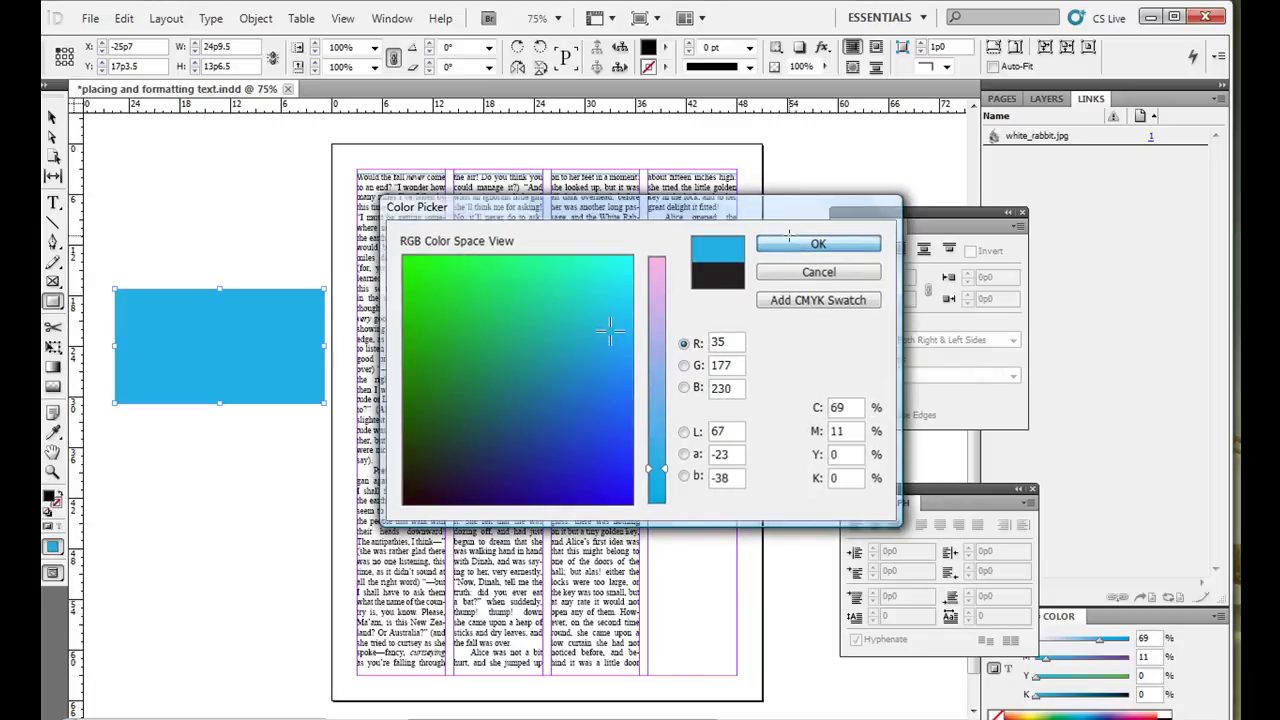
Step: Send the blue rectangle backward behind the quote text
left_click(256, 18)
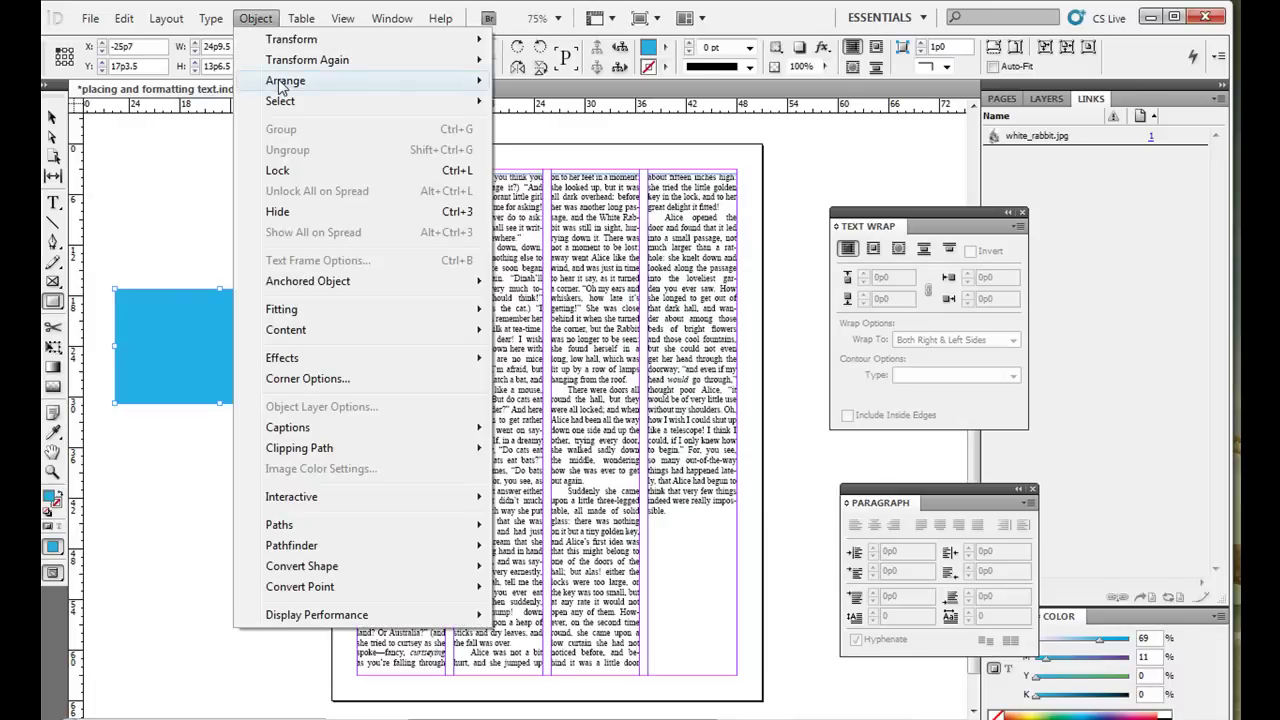
mouse_move(284, 82)
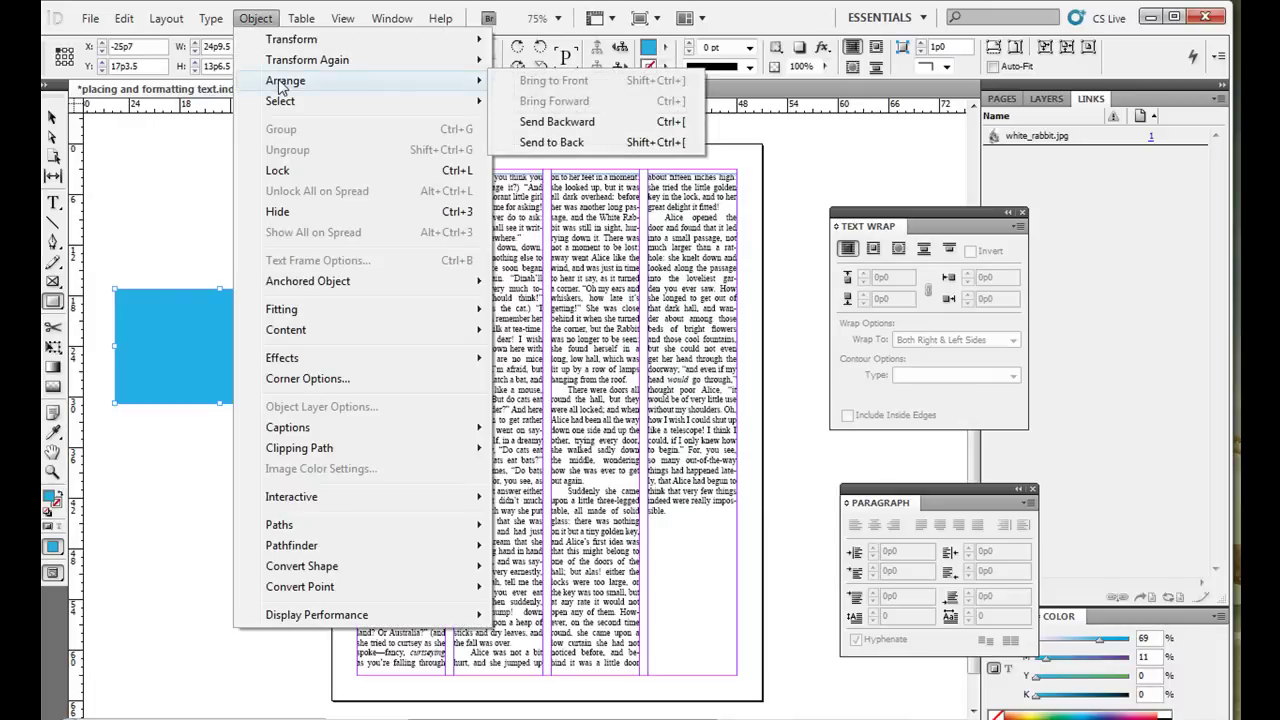
left_click(540, 131)
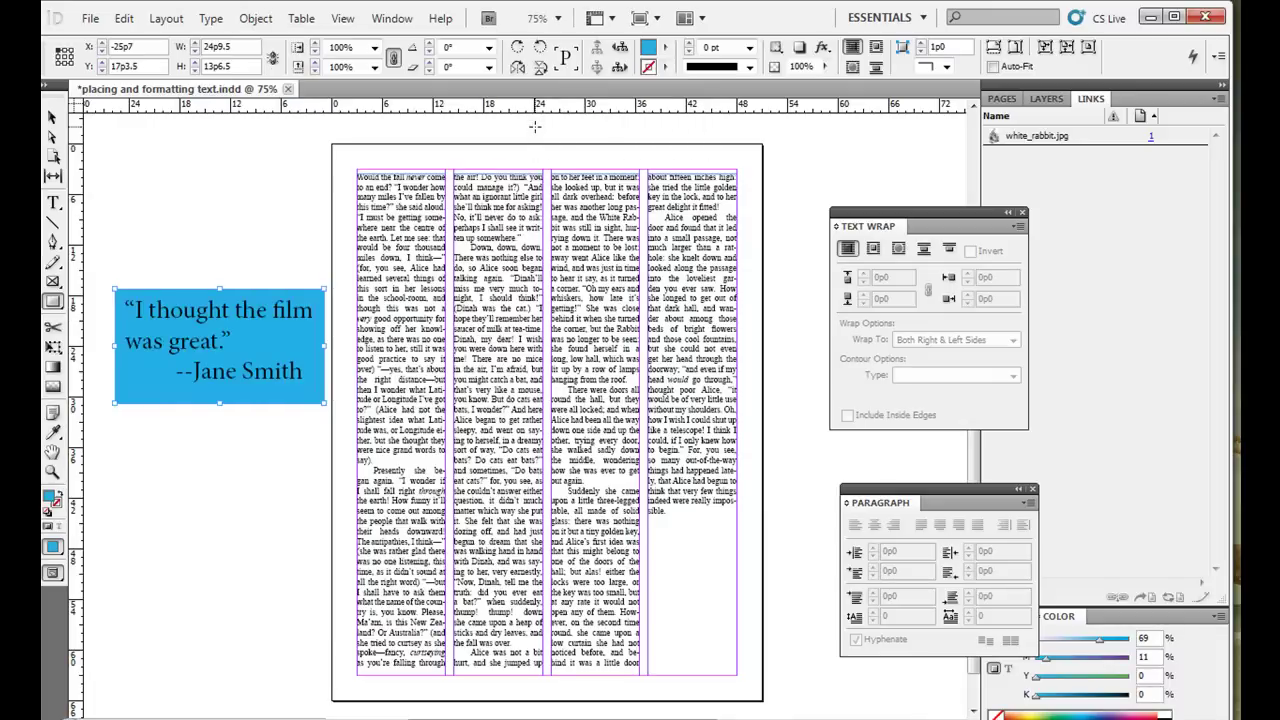
Step: Marquee-select the blue box and quote text and group them
left_click(52, 117)
left_click(249, 231)
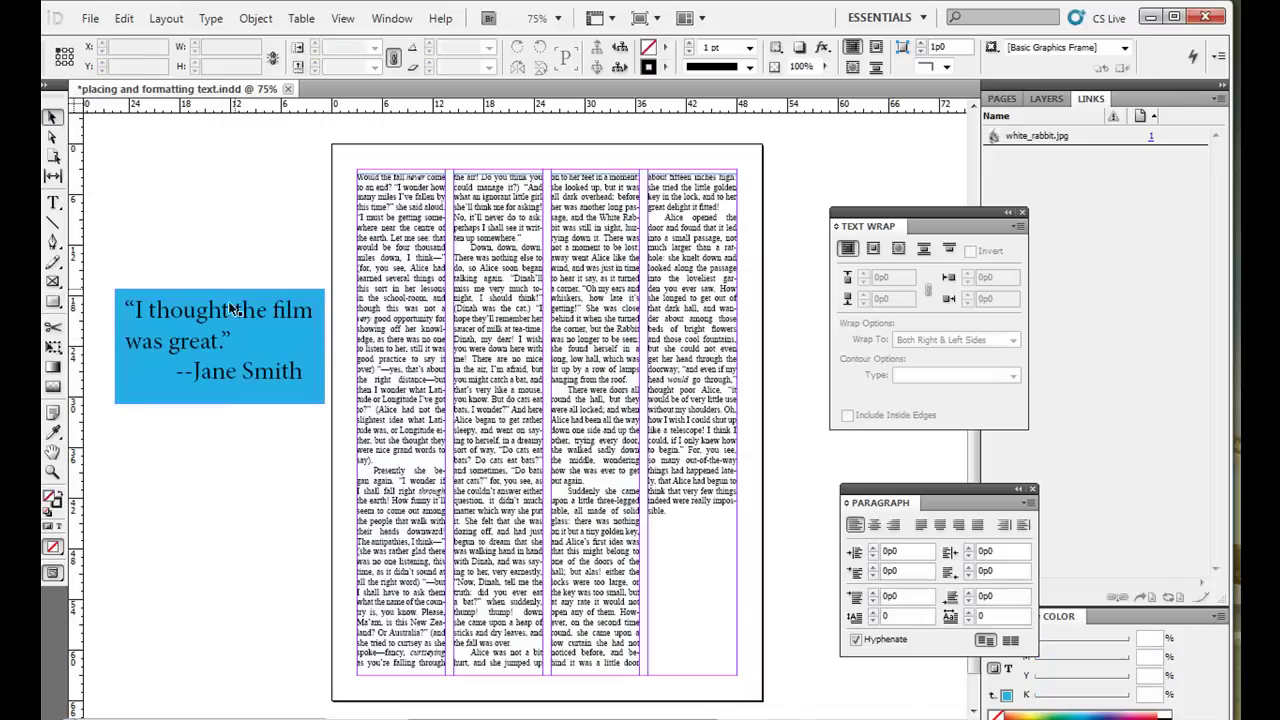
left_click(169, 319)
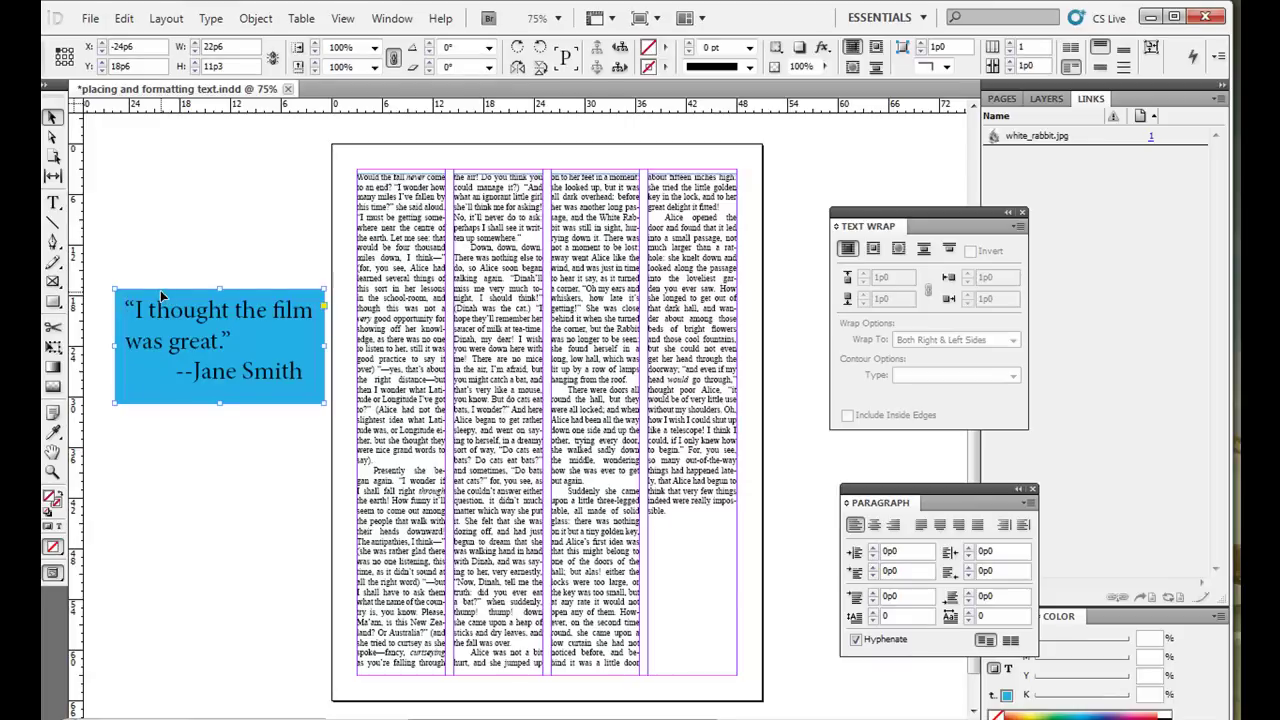
left_click(193, 320)
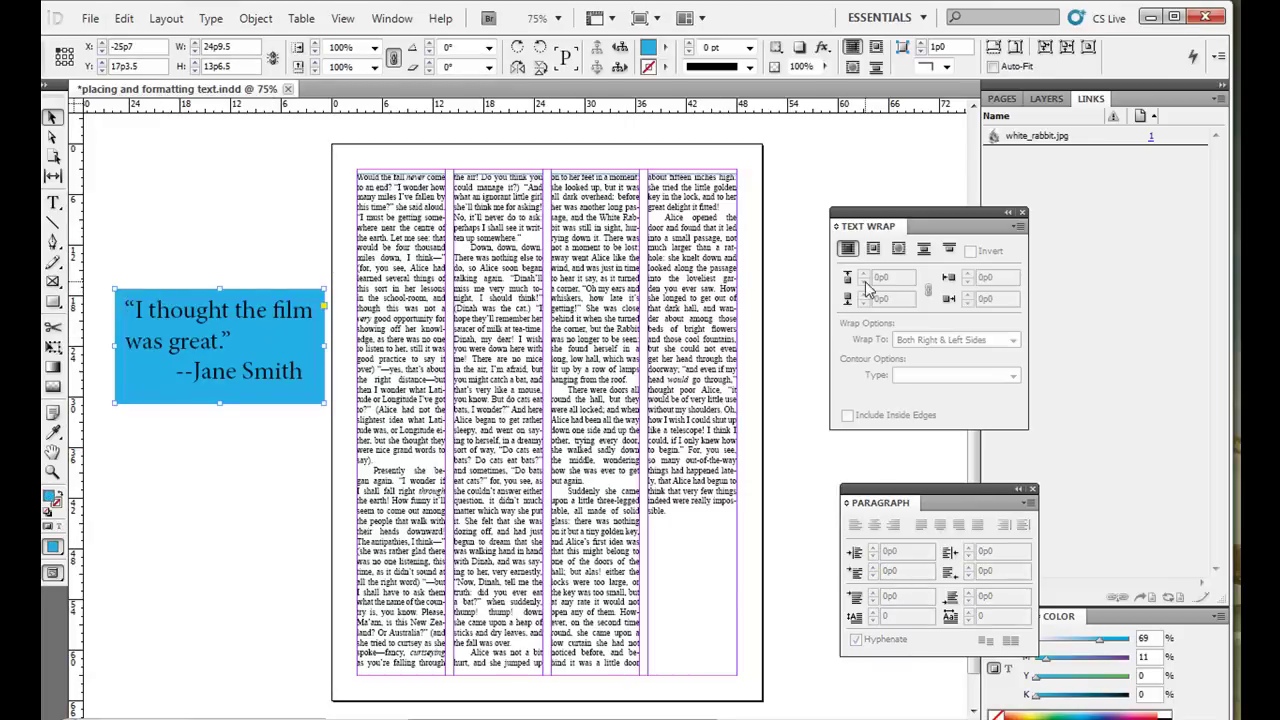
left_click(898, 249)
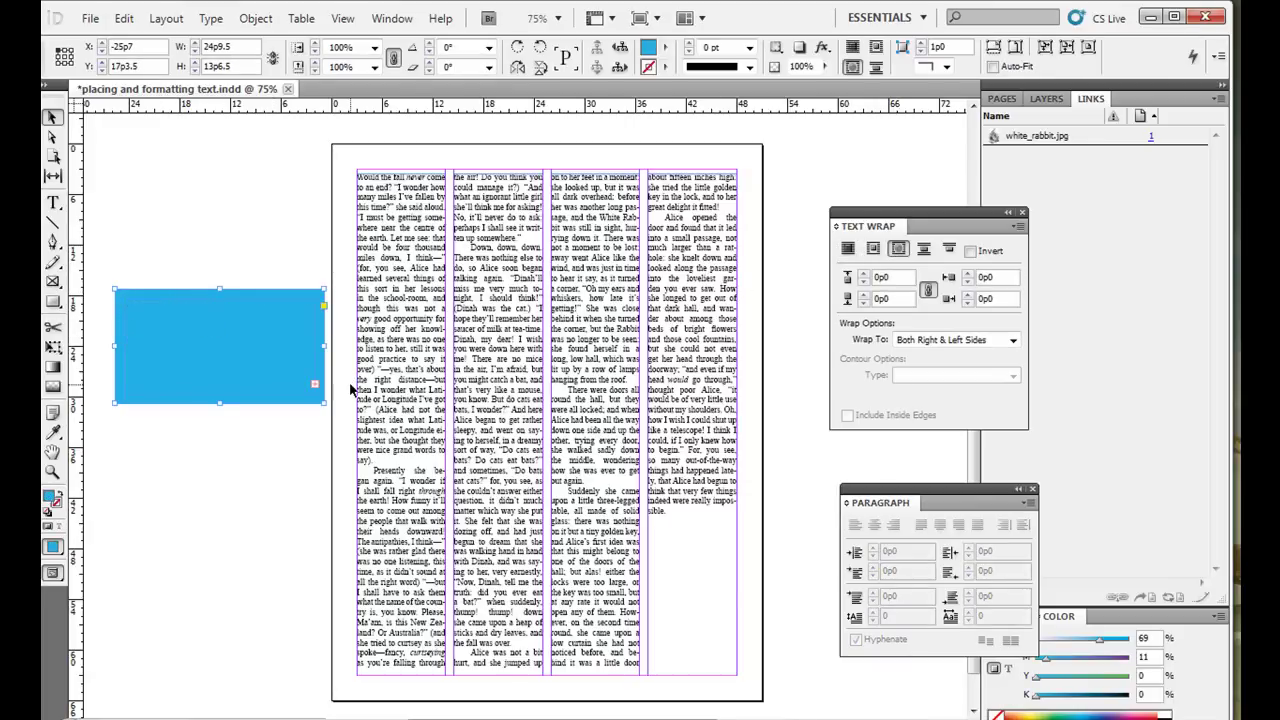
key("ctrl+z")
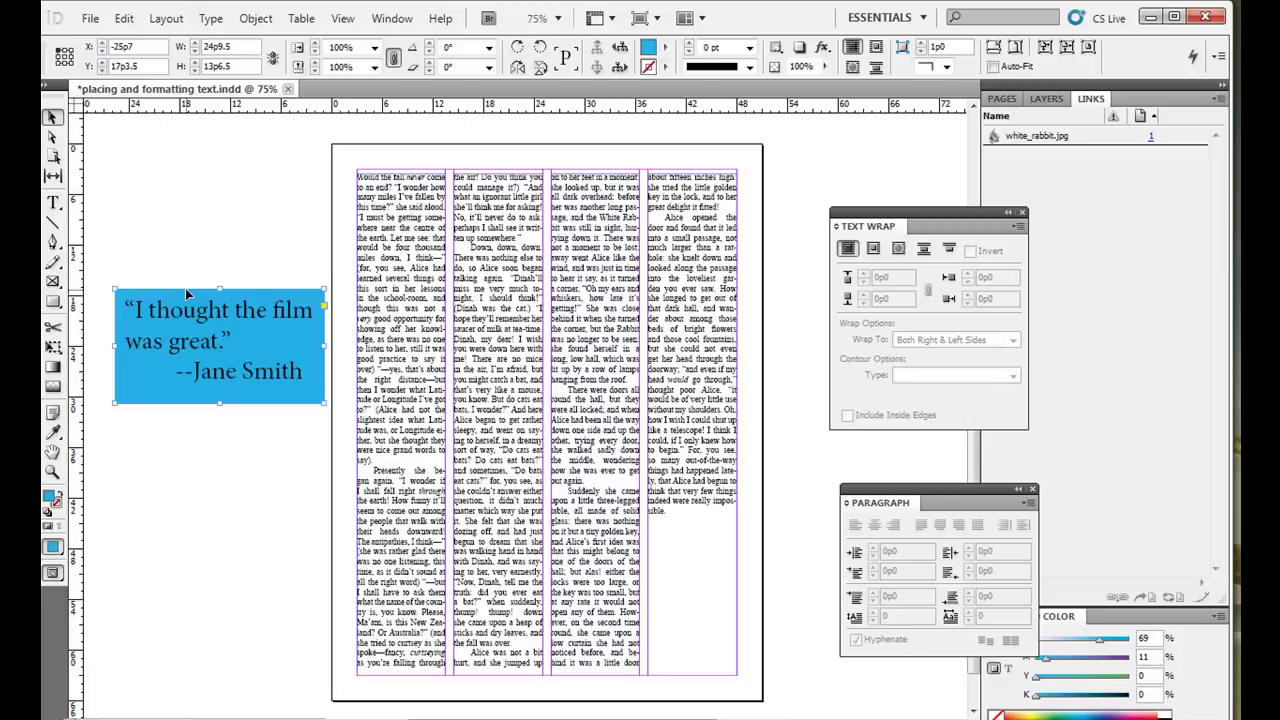
left_click(154, 256)
left_click_drag(113, 230, 316, 490)
left_click(255, 18)
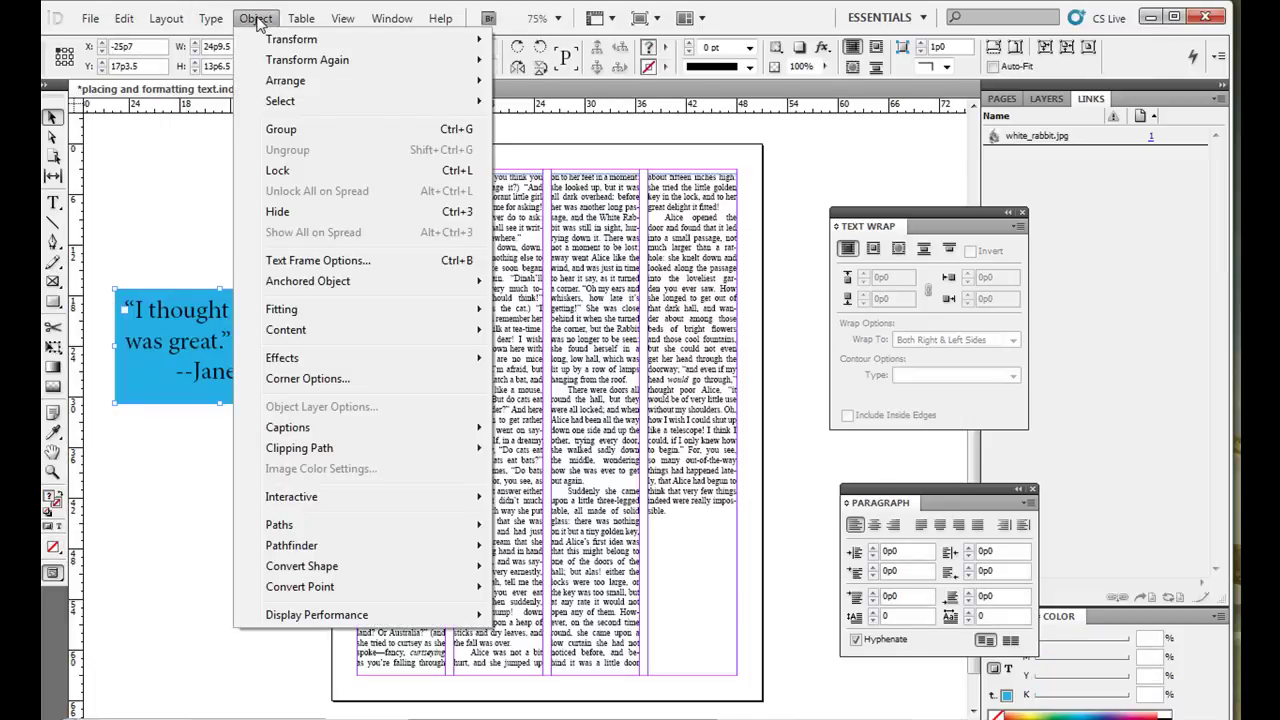
left_click(279, 129)
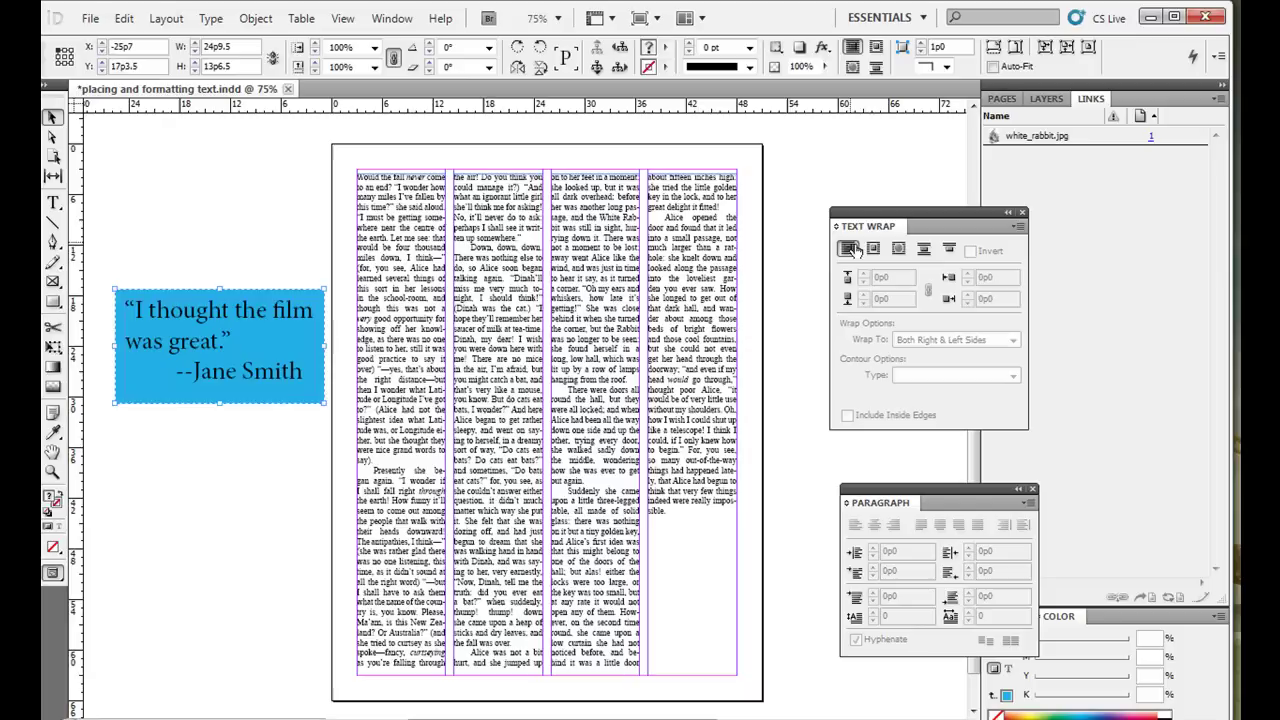
Step: Wrap text around the group's shape, place it over the first columns, and set 1p0 offsets
left_click(899, 250)
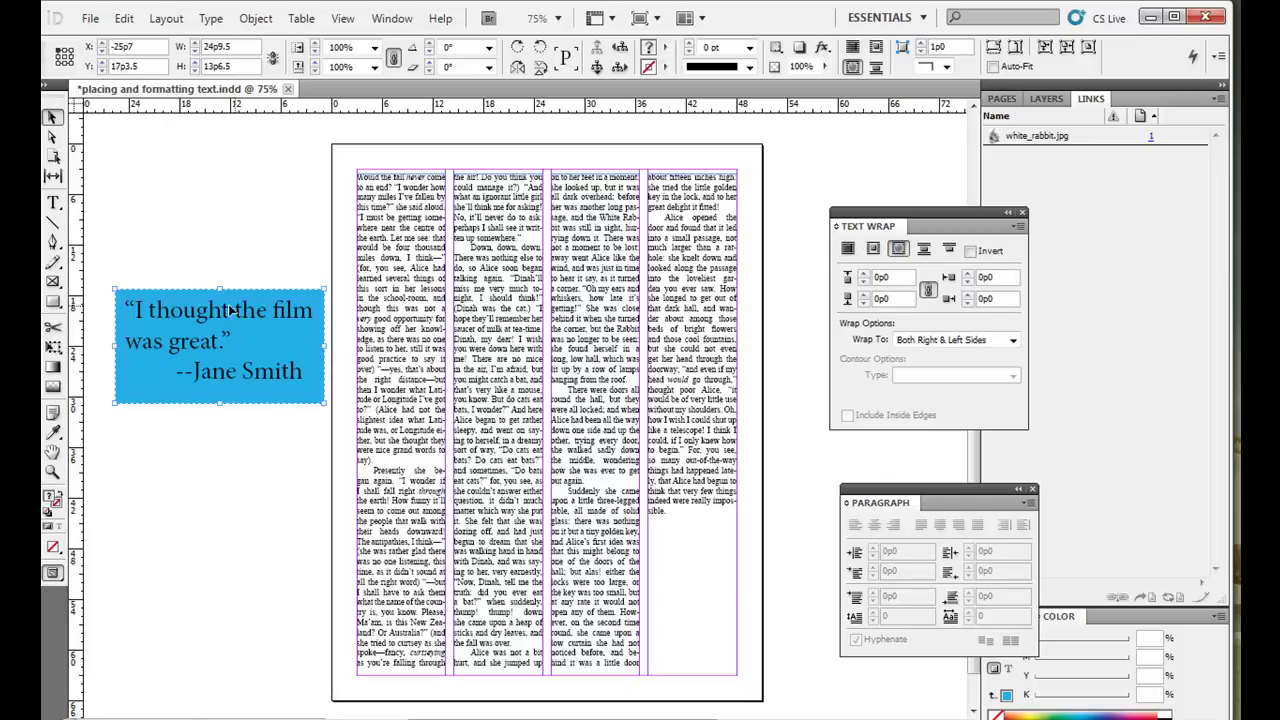
left_click_drag(183, 318, 428, 358)
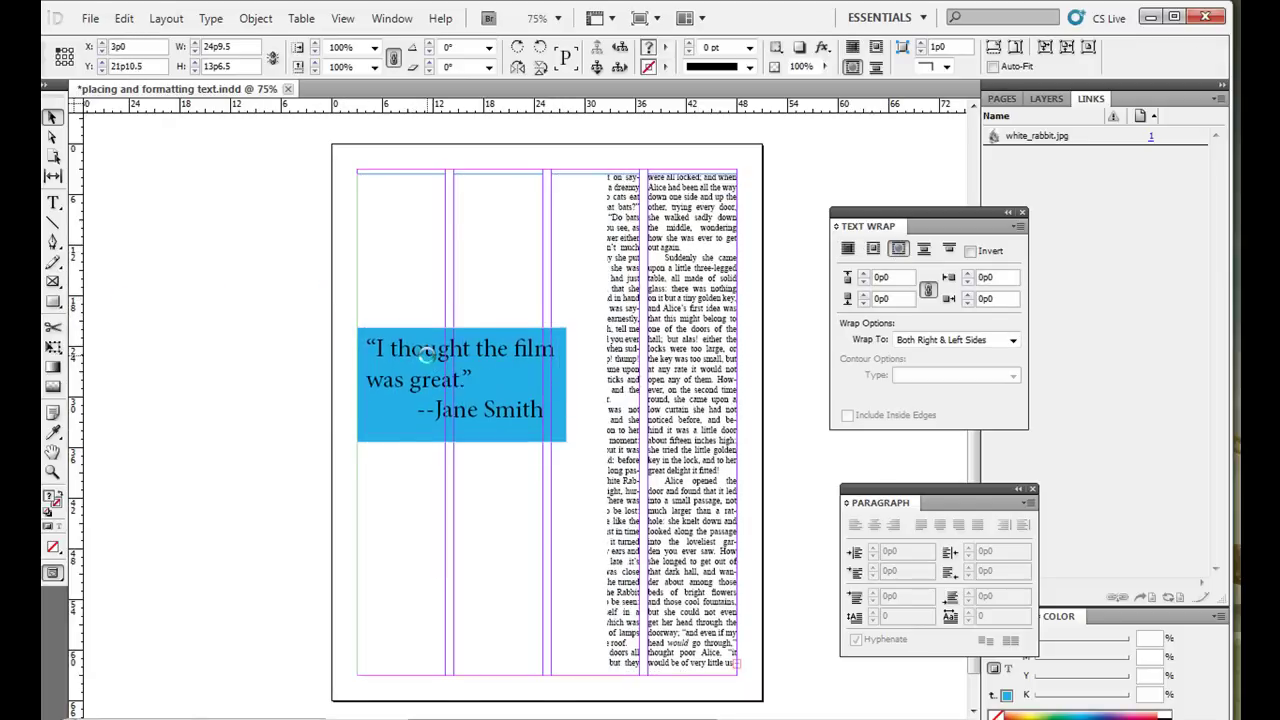
left_click(888, 278)
type("1")
key("Return")
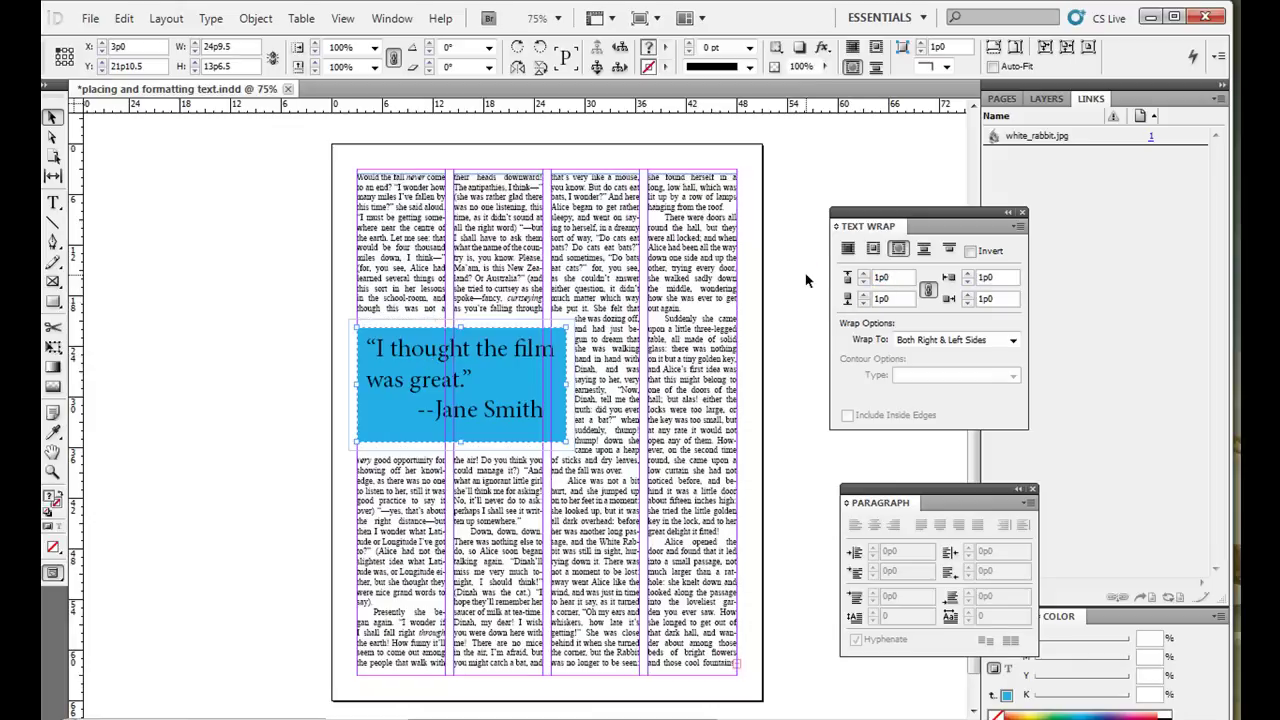
left_click(204, 447)
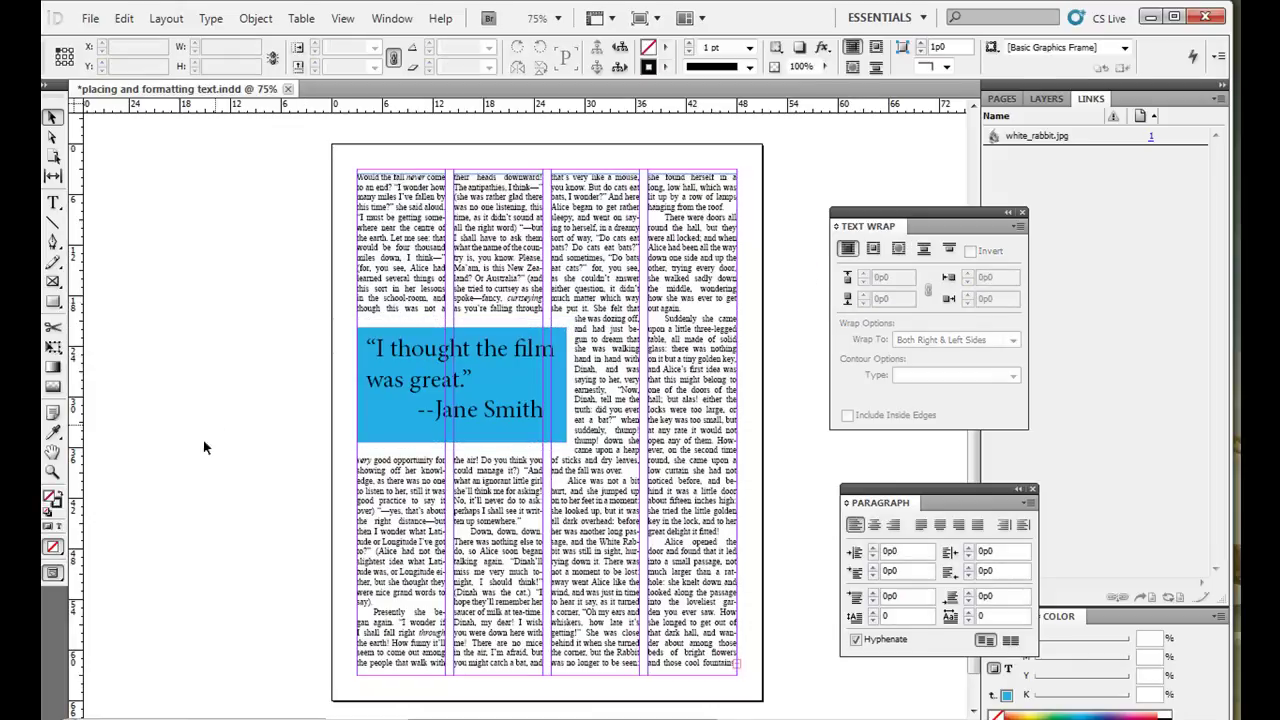
left_click(58, 573)
Step: Switch to Preview mode, check page 1's headline and rabbit, then return to the pull-quote page
left_click(112, 592)
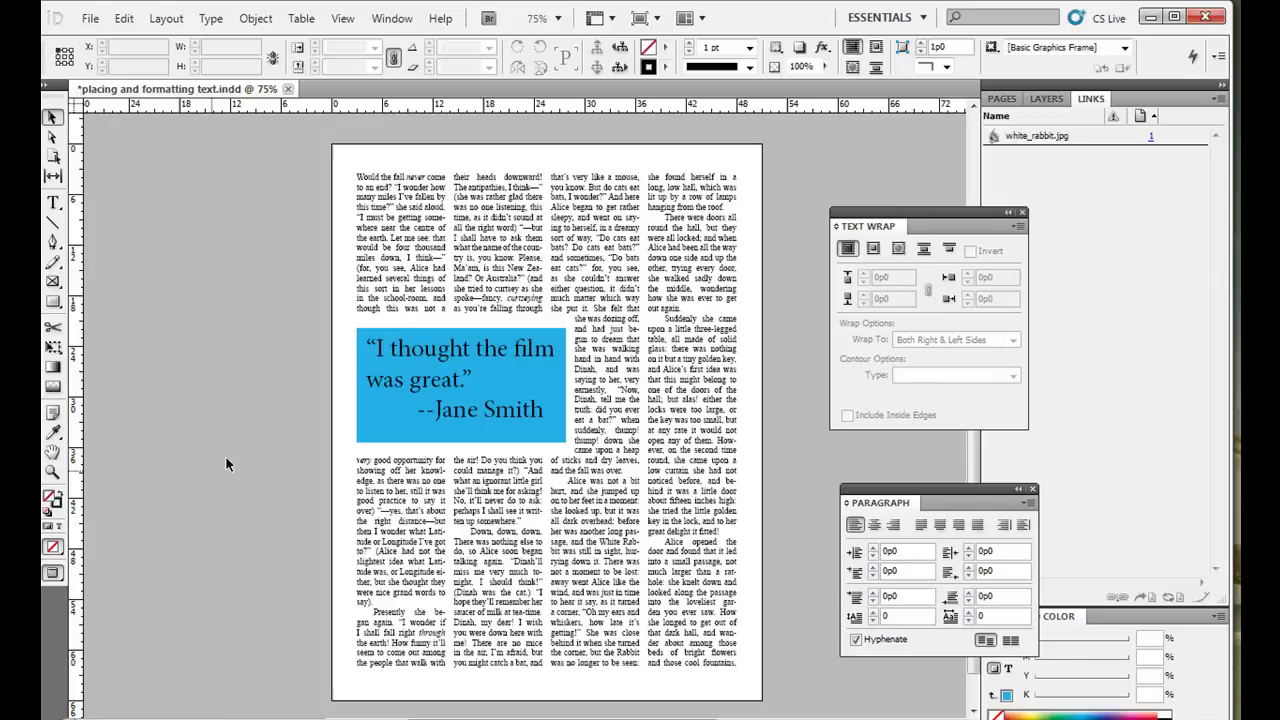
key("shift+Page_Up")
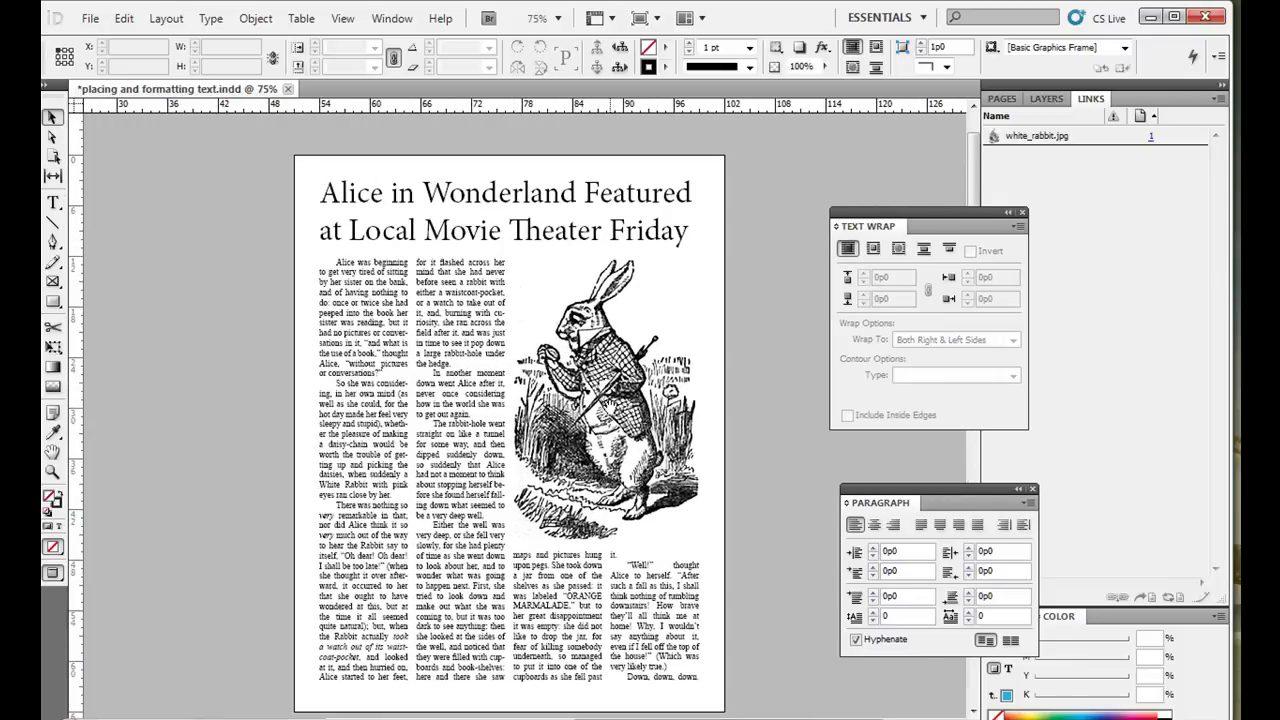
key("shift+Page_Down")
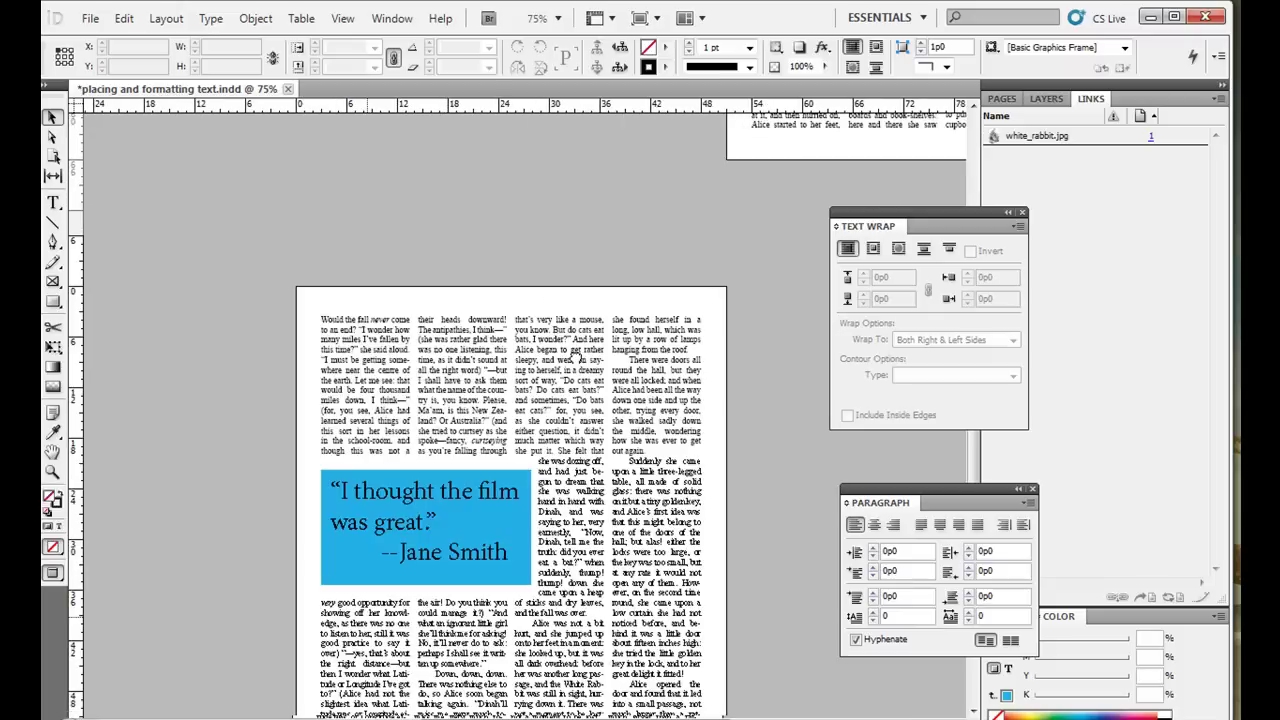